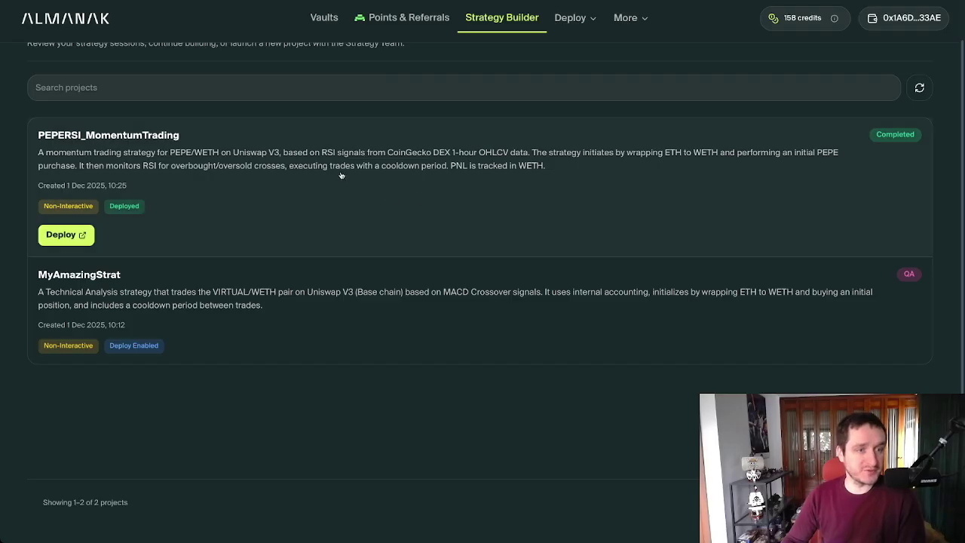
Open the PEPERSI_MomentumTrading project from the Projects page
left_click(269, 181)
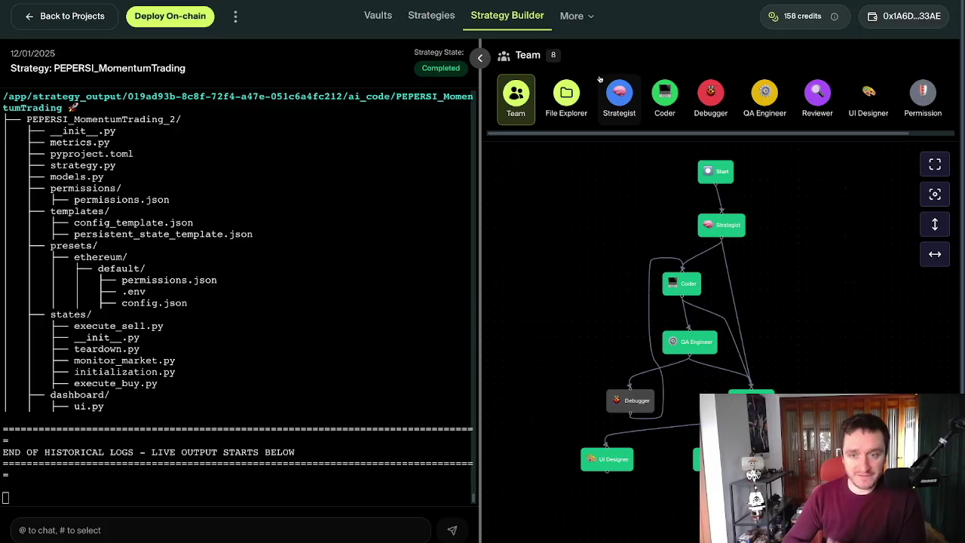
Go back from the completed PEPERSI_MomentumTrading workspace to the projects list
mouse_move(725, 226)
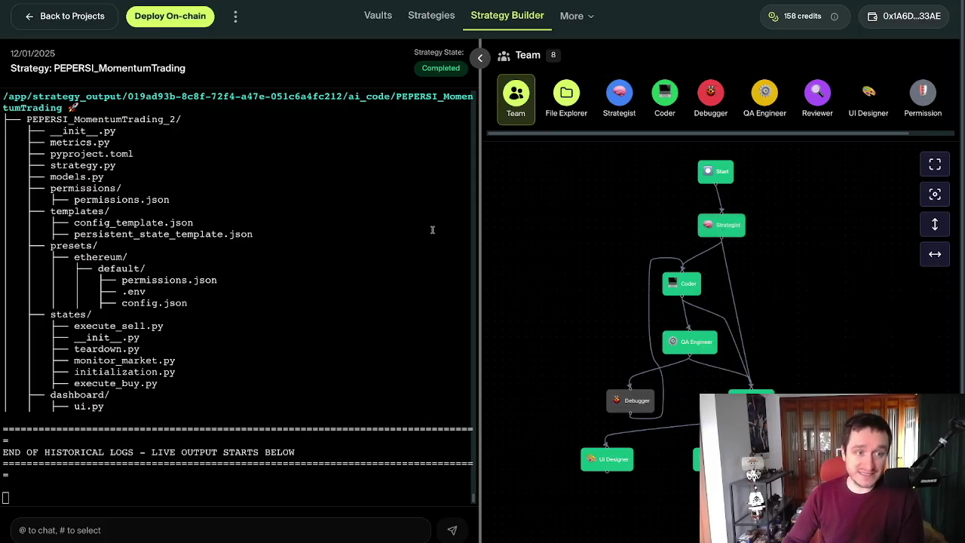
left_click(76, 17)
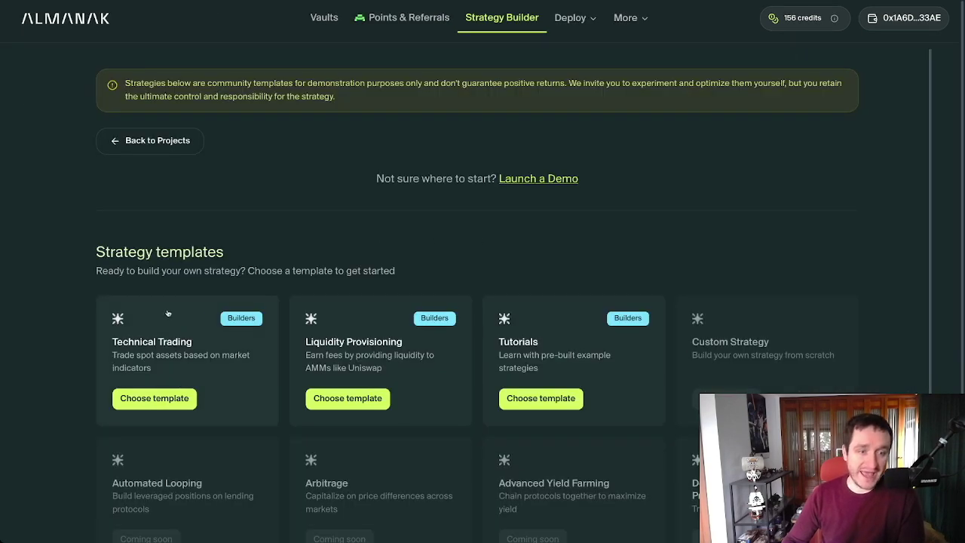
Preview the PEPE RSI Momentum tutorial strategy, then return to the strategy templates
left_click(551, 345)
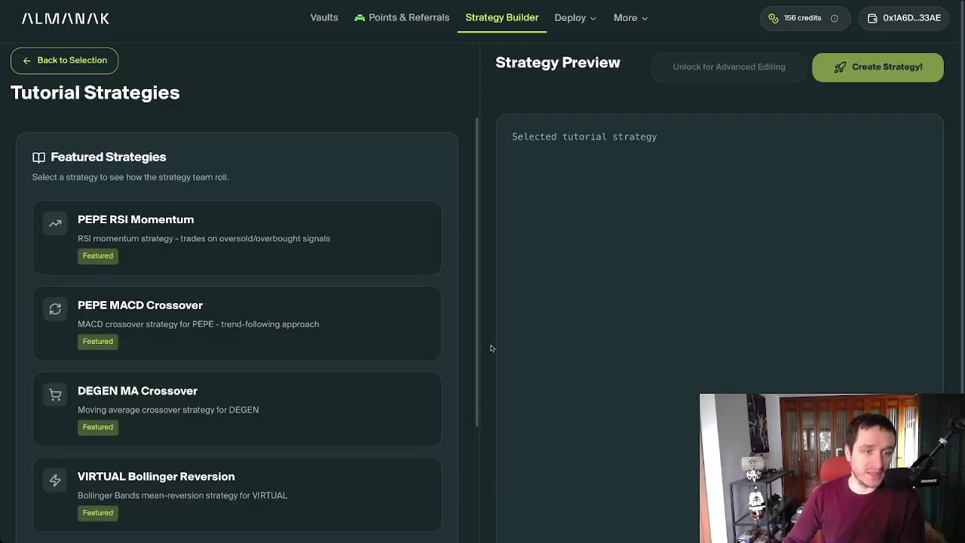
left_click(266, 251)
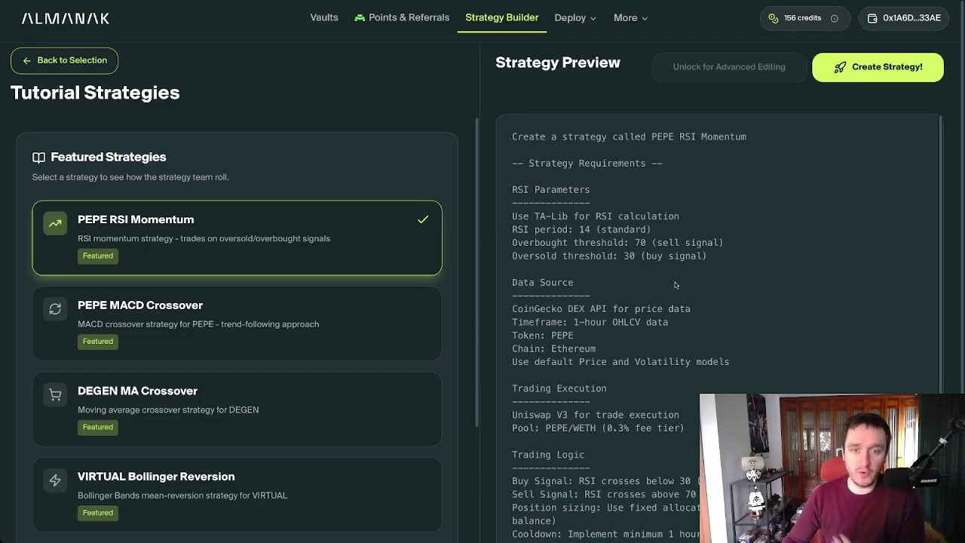
scroll(526, 184, "down", 1)
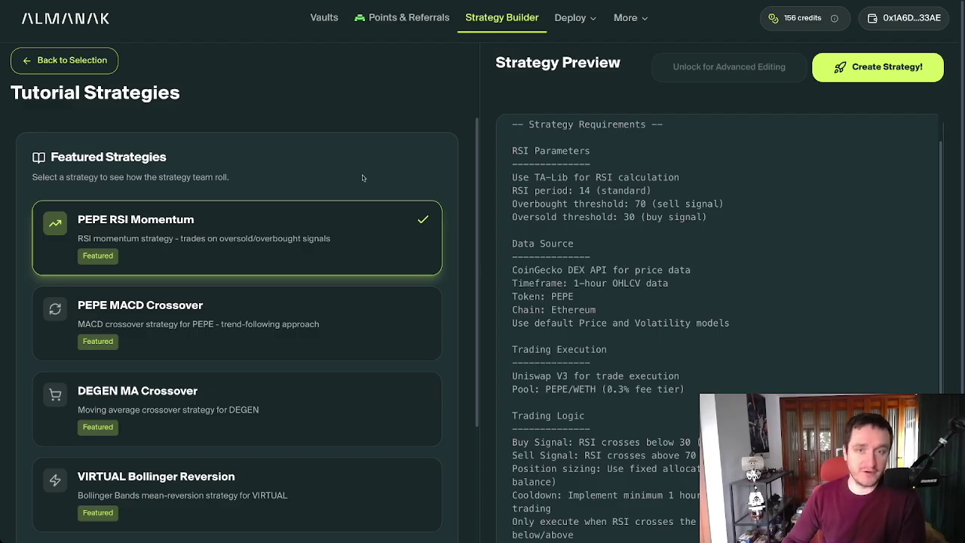
left_click(83, 60)
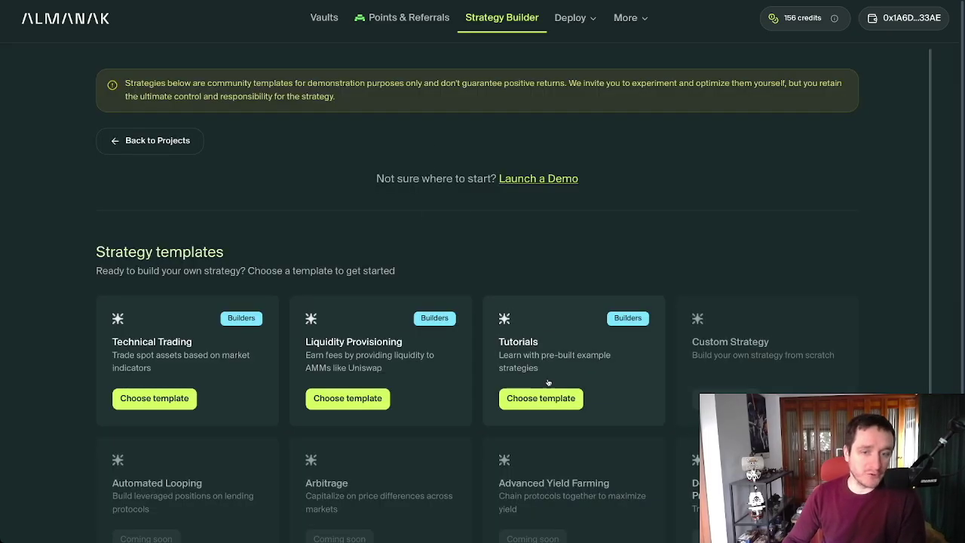
left_click(150, 353)
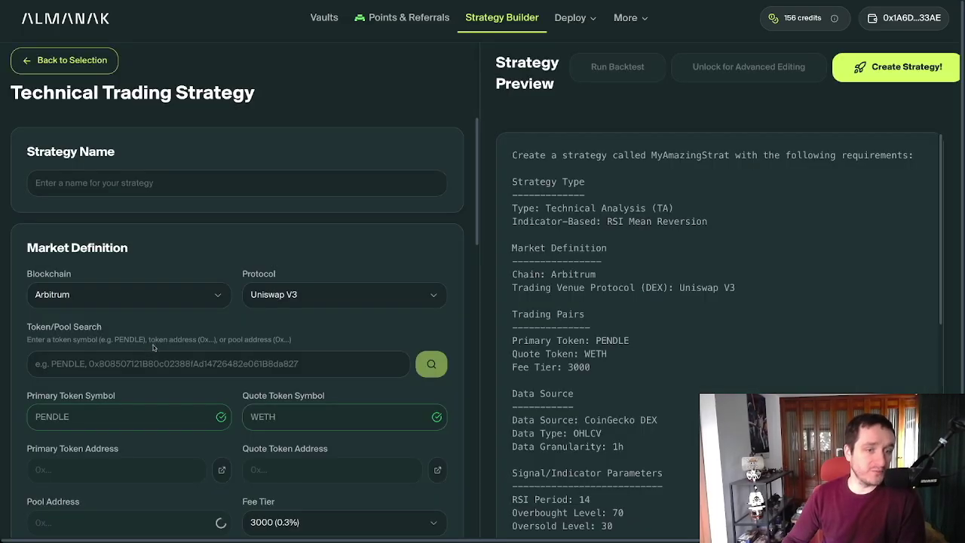
scroll(158, 340, "down", 3)
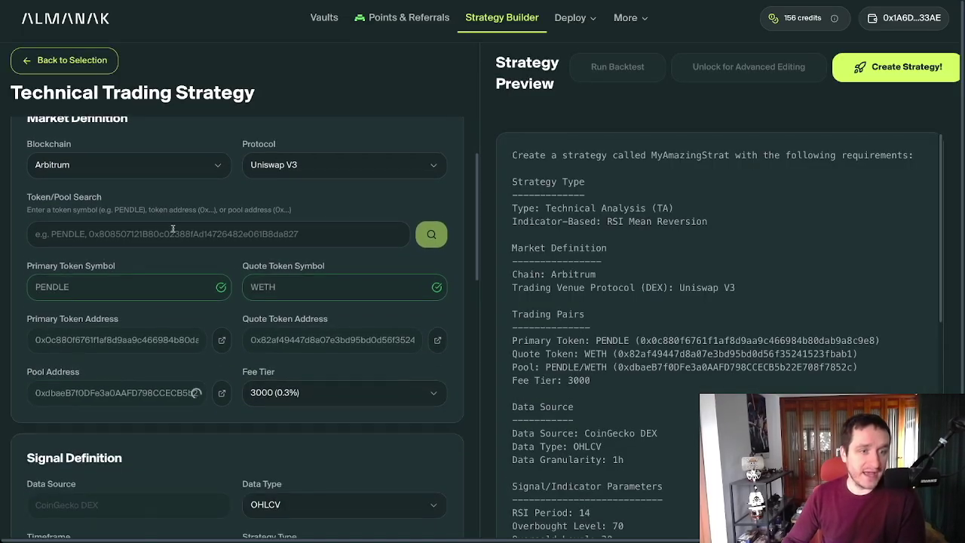
left_click(157, 173)
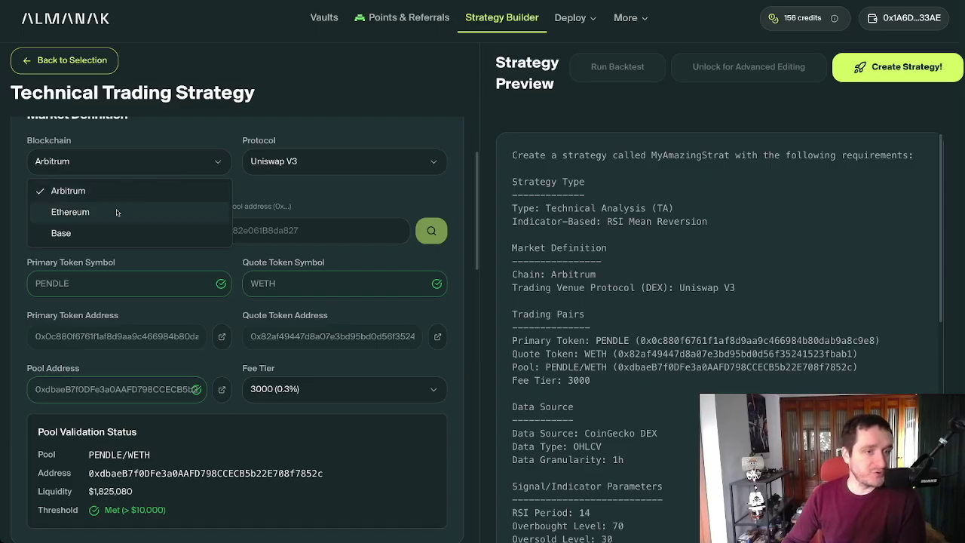
left_click(354, 173)
left_click(332, 167)
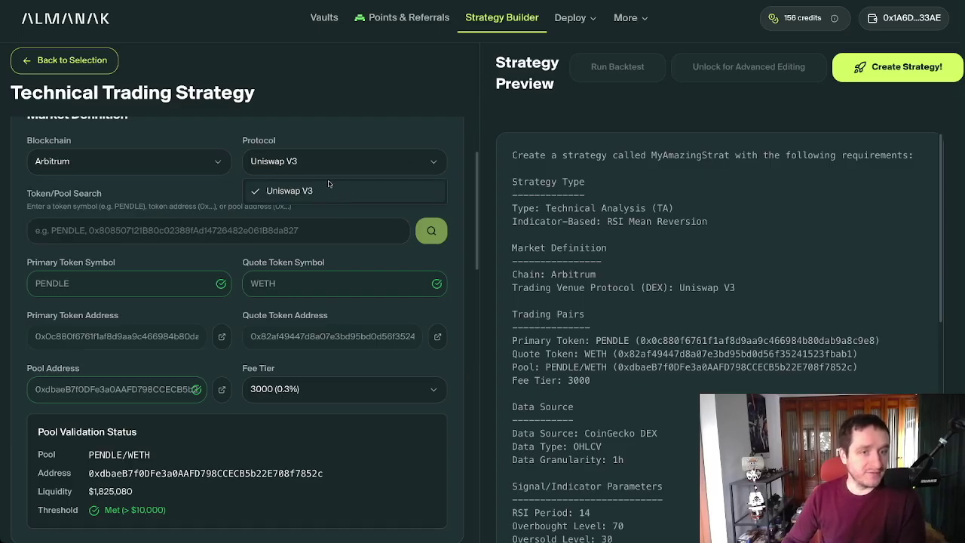
left_click(279, 191)
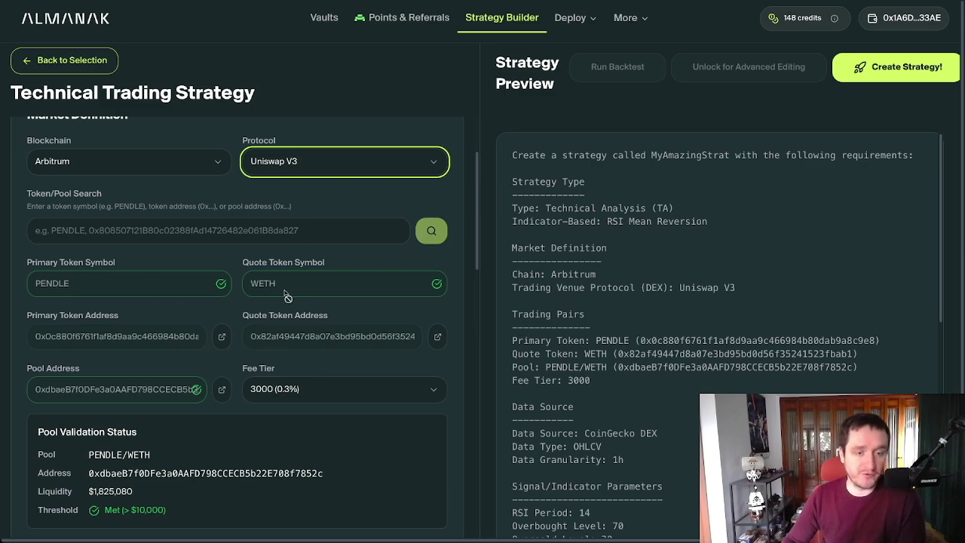
scroll(251, 302, "down", 6)
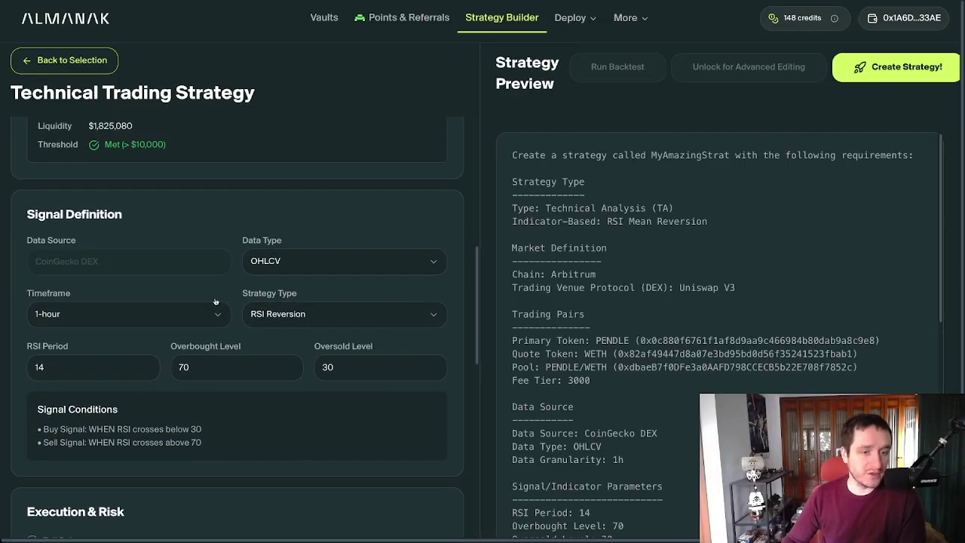
left_click(339, 270)
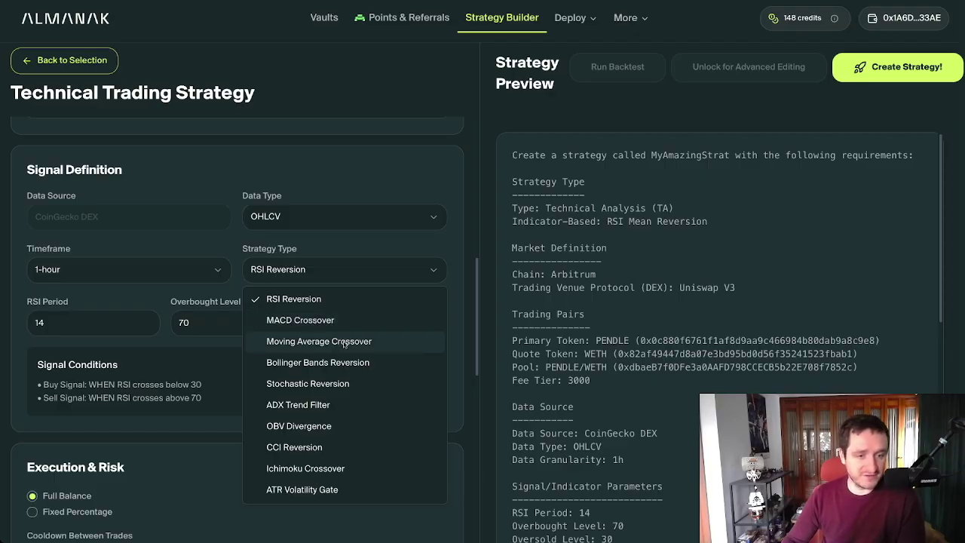
left_click(293, 299)
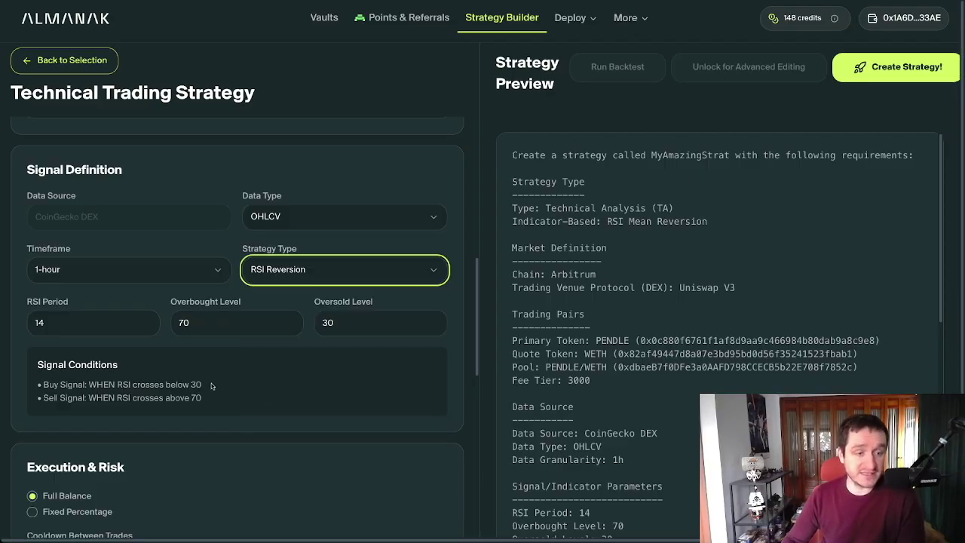
scroll(236, 334, "down", 2)
scroll(236, 334, "down", 2)
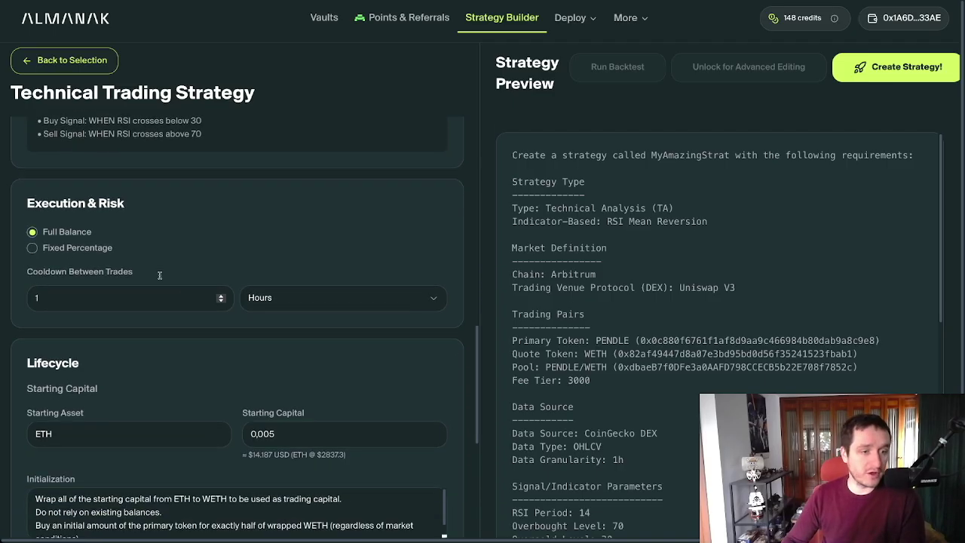
scroll(152, 255, "down", 2)
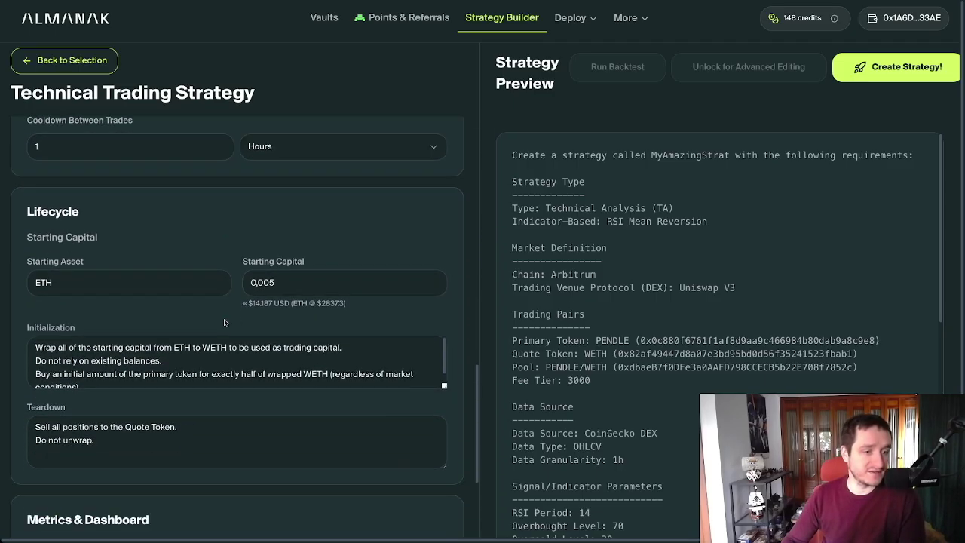
left_click(120, 293)
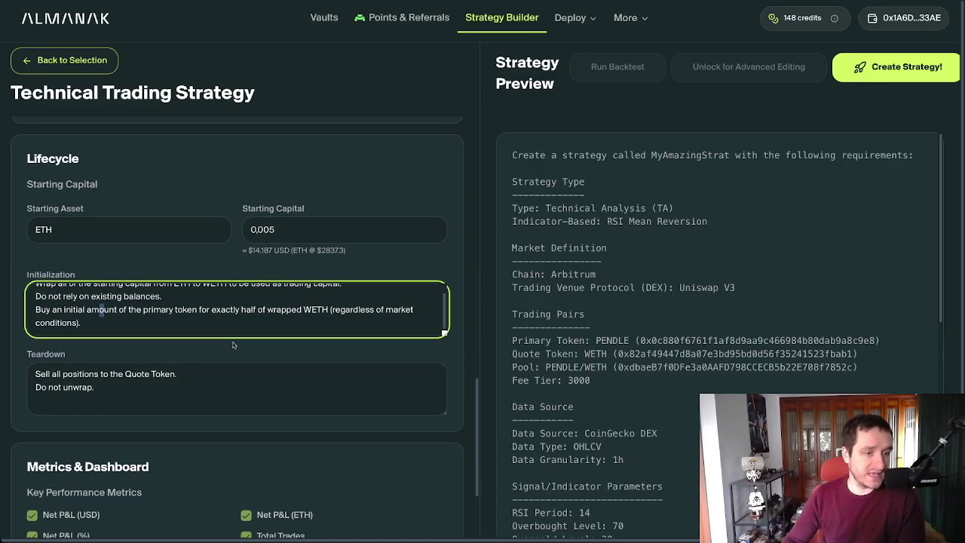
scroll(49, 270, "down", 3)
scroll(49, 269, "down", 3)
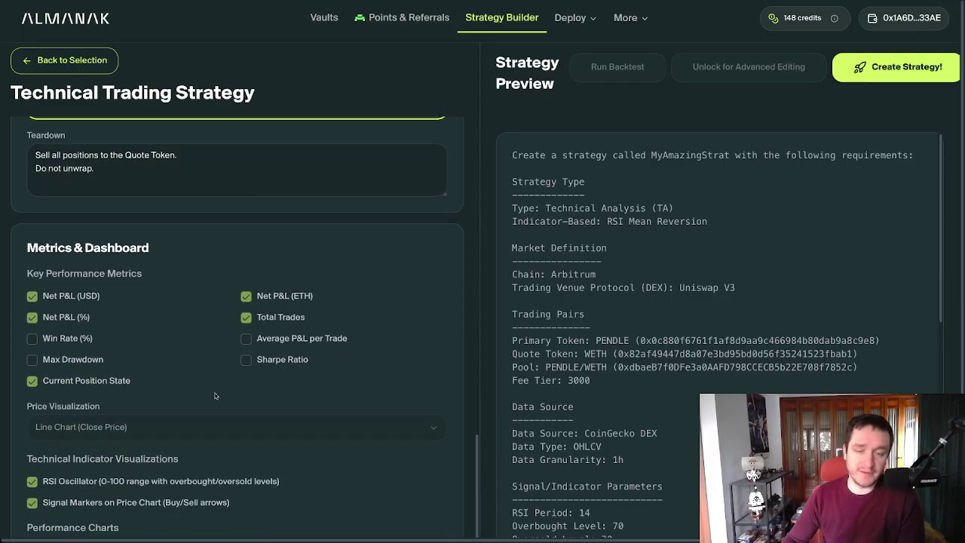
scroll(215, 397, "up", 6)
scroll(215, 396, "up", 10)
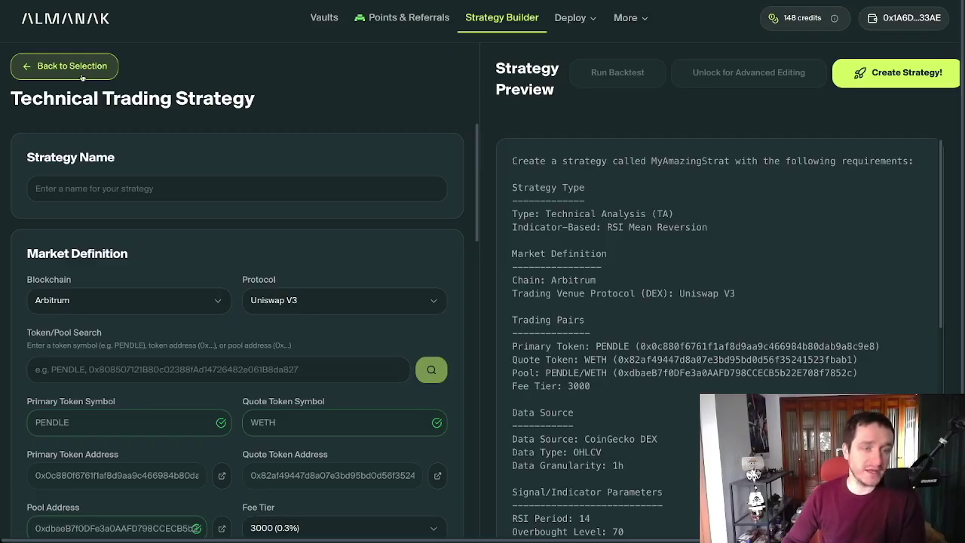
left_click(82, 75)
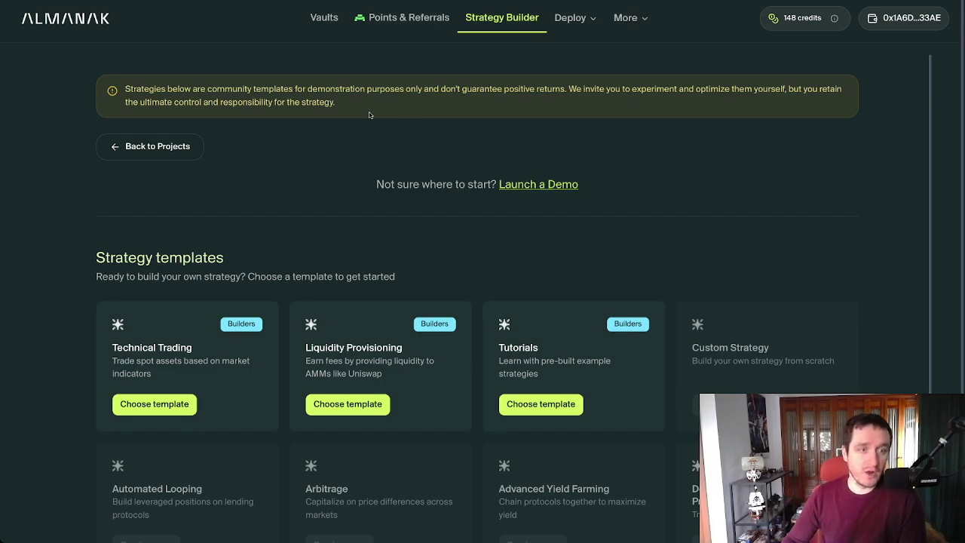
left_click(194, 146)
left_click(272, 231)
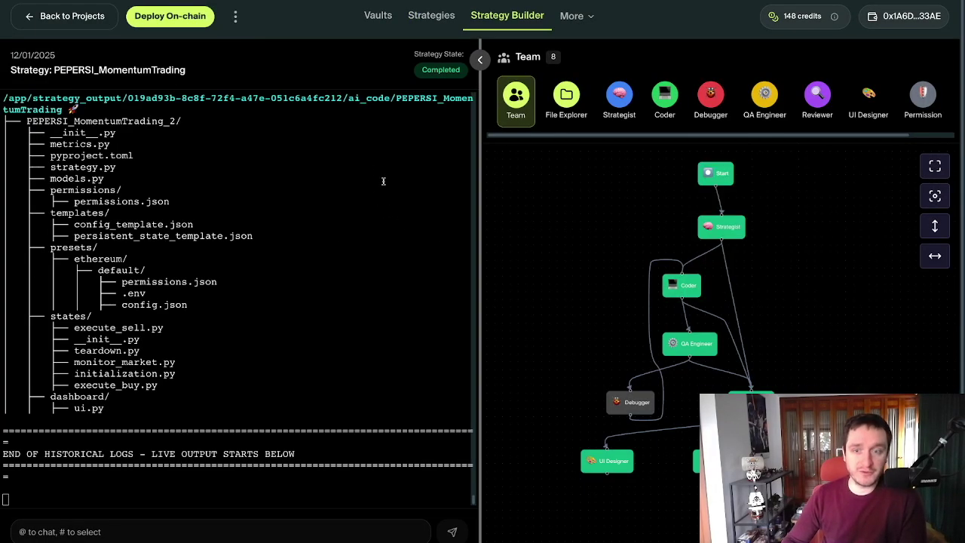
scroll(383, 181, "up", 10)
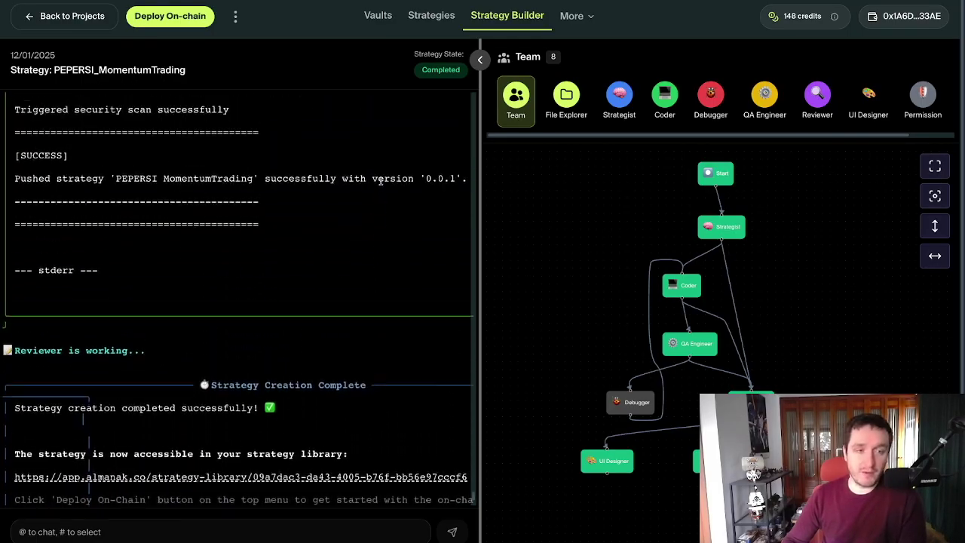
scroll(381, 181, "up", 4)
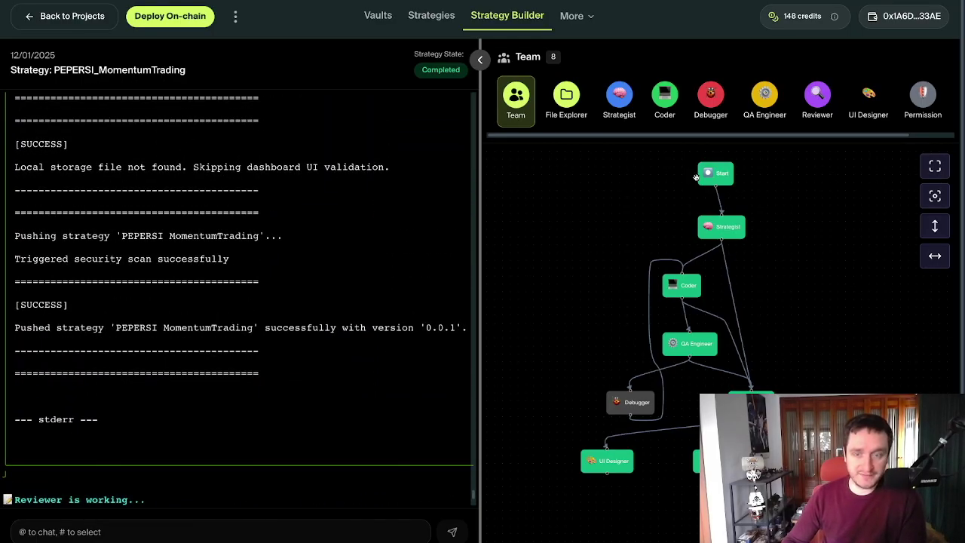
mouse_move(751, 225)
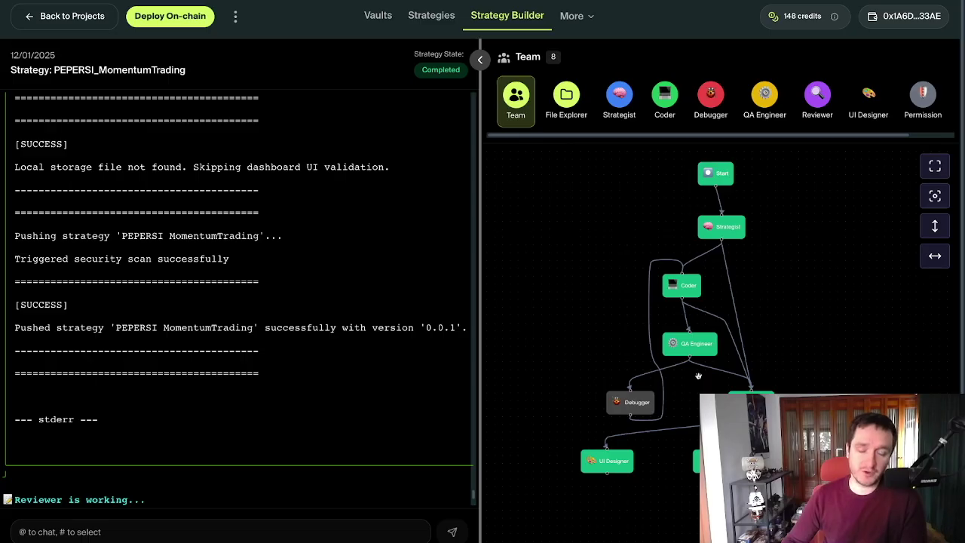
mouse_move(750, 392)
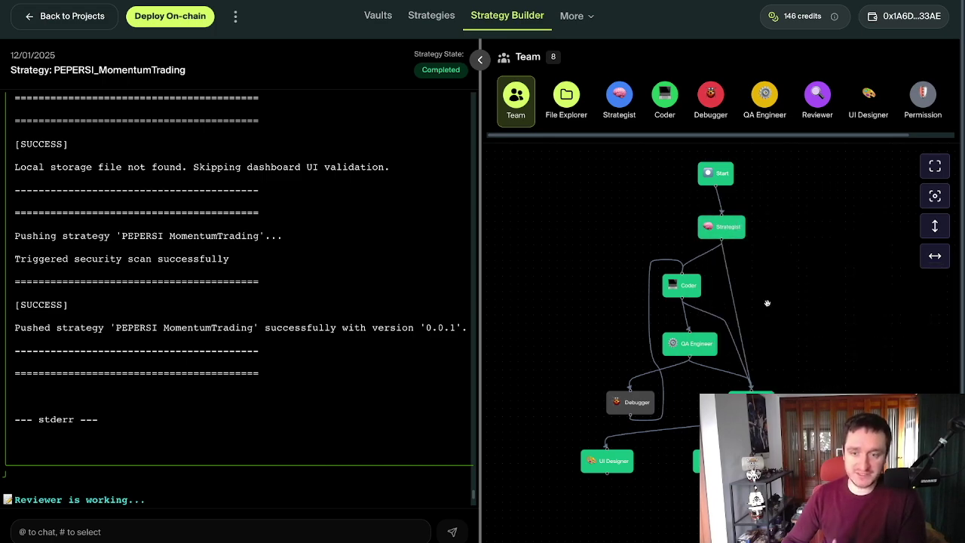
mouse_move(697, 286)
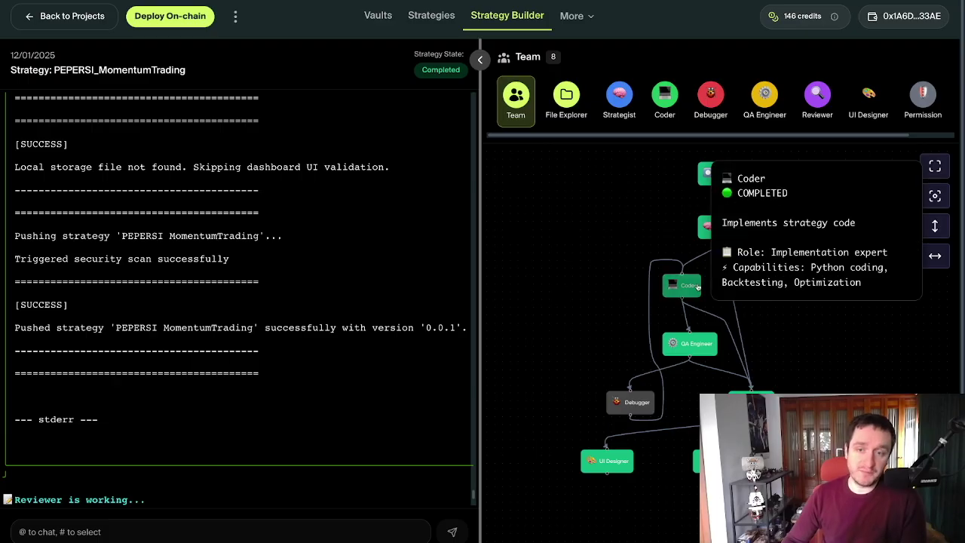
mouse_move(678, 351)
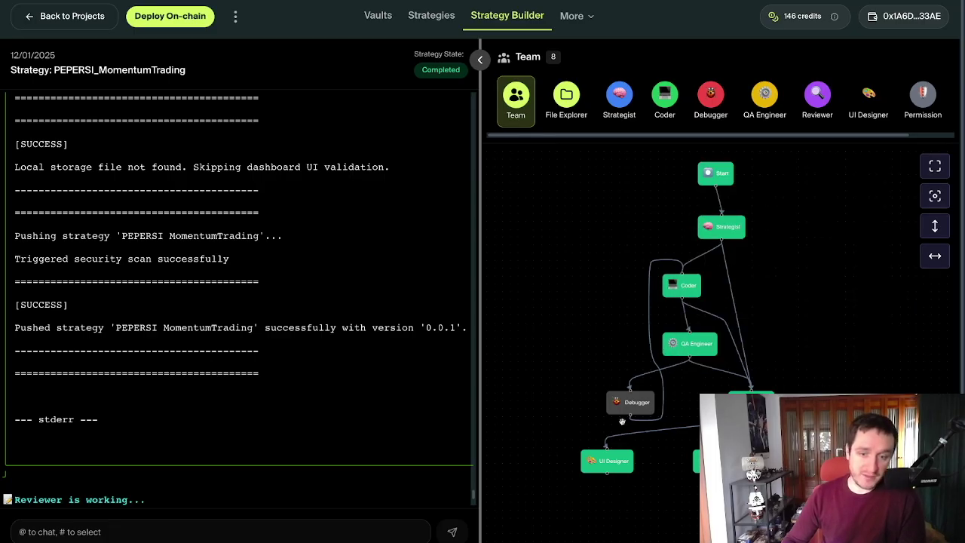
mouse_move(628, 414)
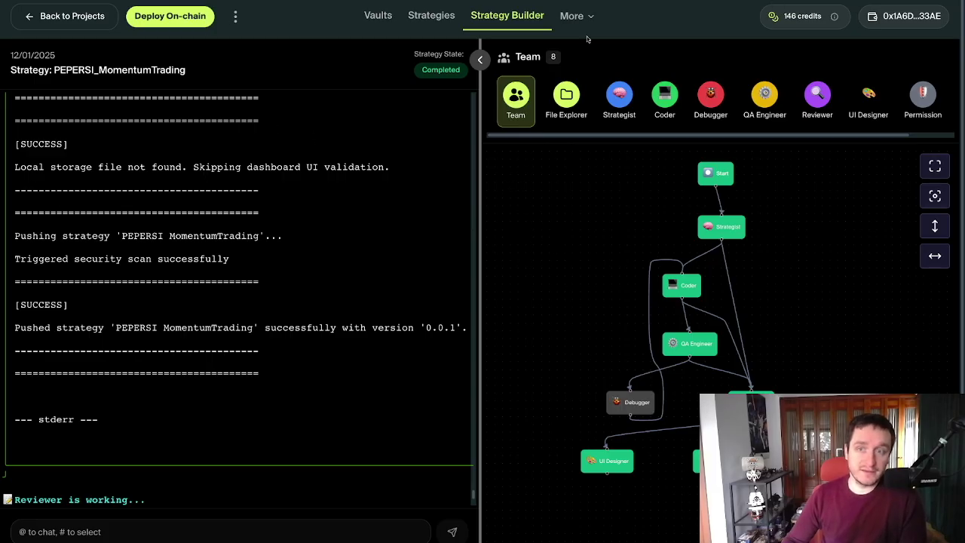
Start an on-chain deployment named pepersi on Ethereum and advance to configuration
left_click(189, 19)
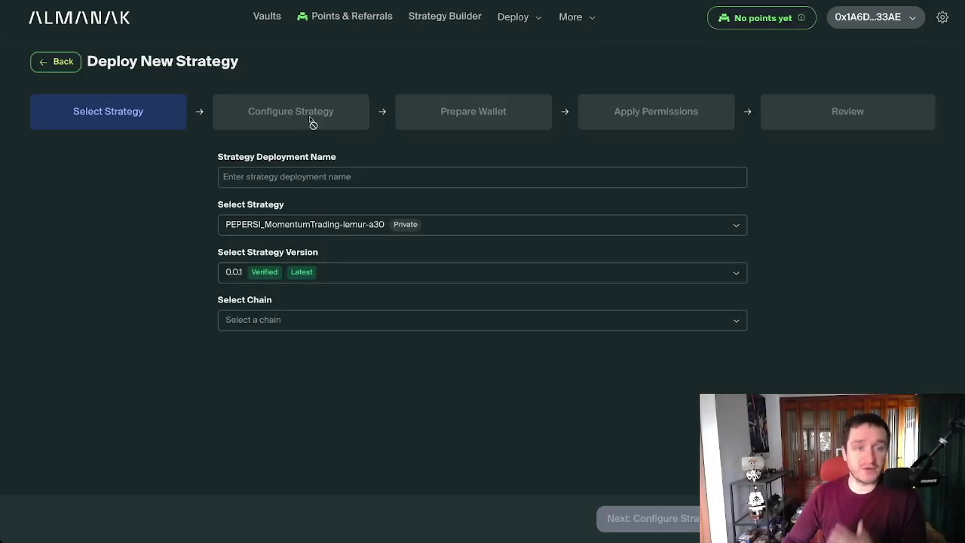
left_click(323, 178)
type("pepersi")
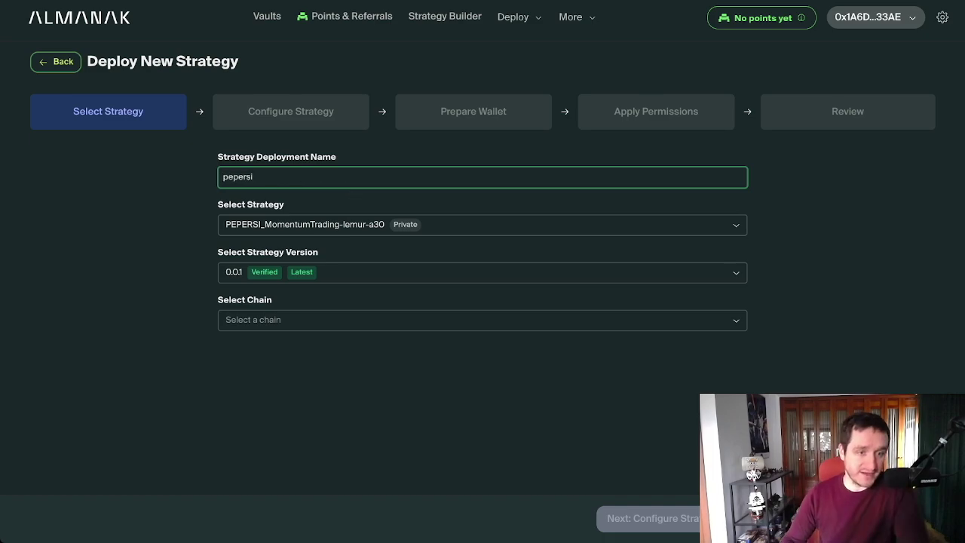
left_click(366, 319)
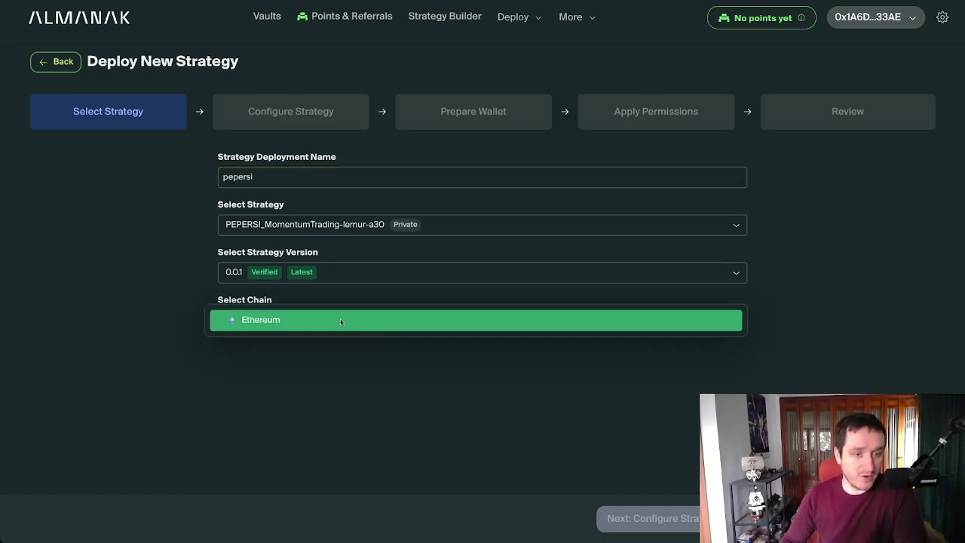
left_click(341, 319)
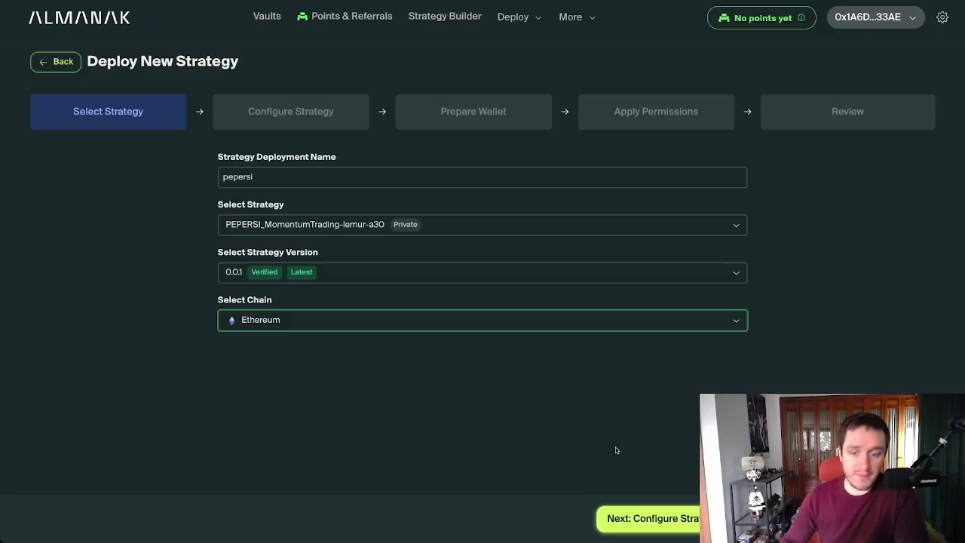
left_click(650, 518)
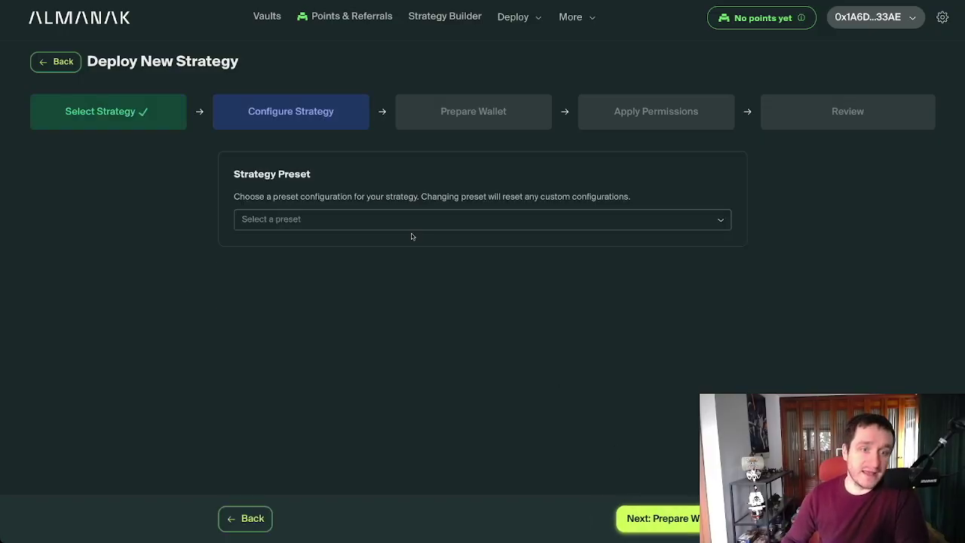
left_click(329, 227)
Apply the Default strategy preset and review its RSI and trade parameters
left_click(317, 221)
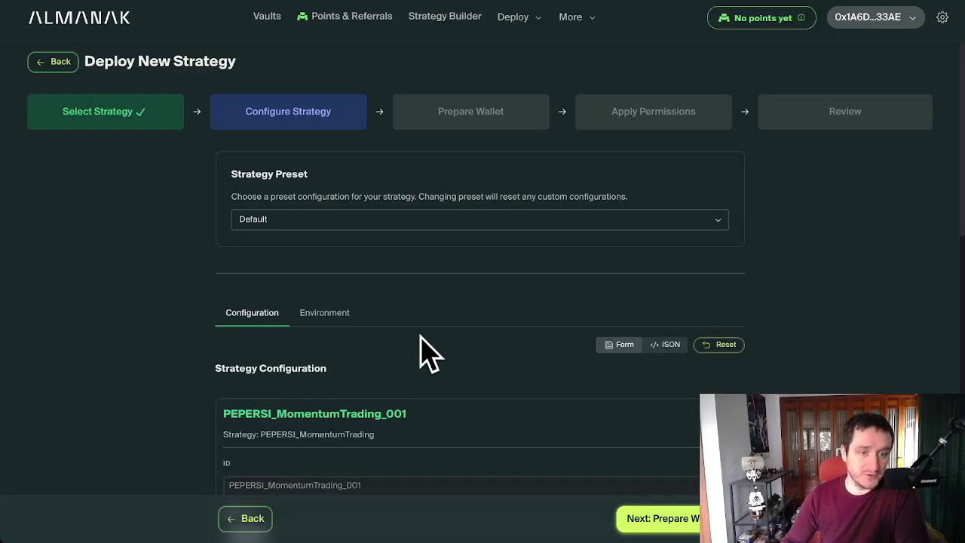
scroll(425, 344, "down", 2)
scroll(453, 377, "down", 6)
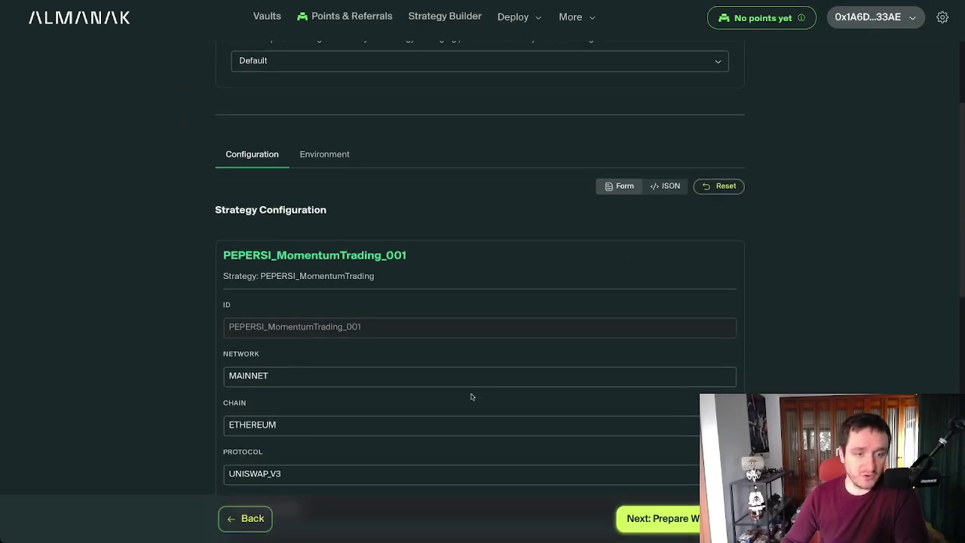
scroll(428, 365, "down", 4)
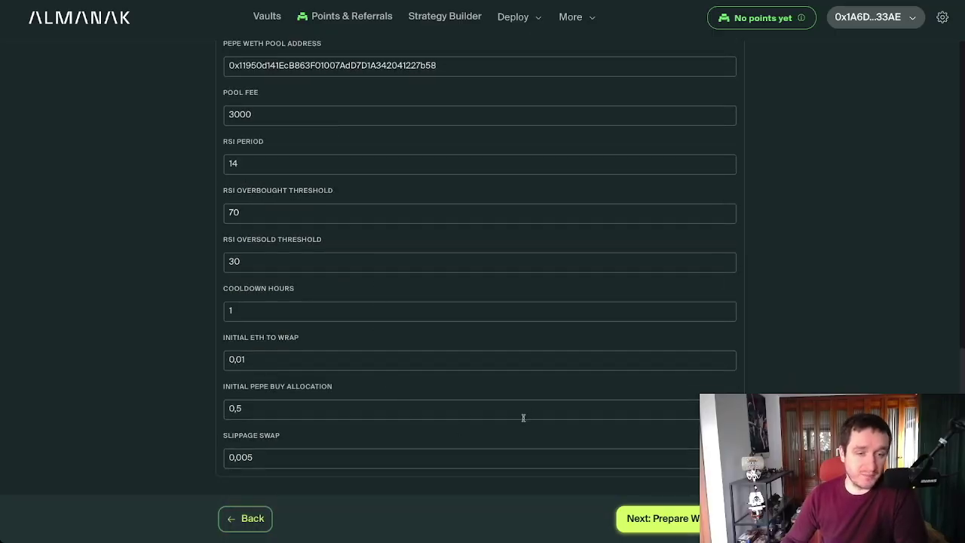
scroll(166, 347, "up", 10)
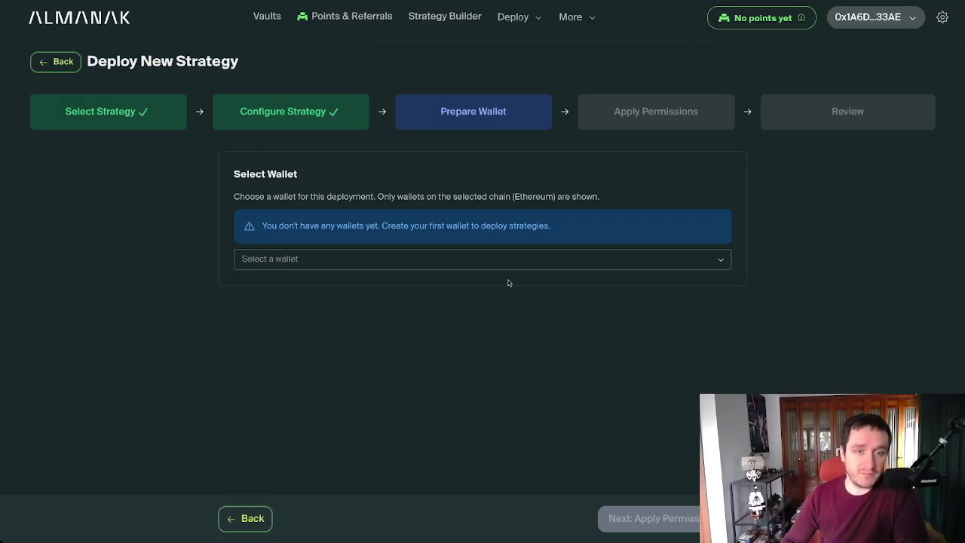
Try creating a new Ethereum wallet named pepersi, dismiss the failure error, and exit the wizard
left_click(369, 260)
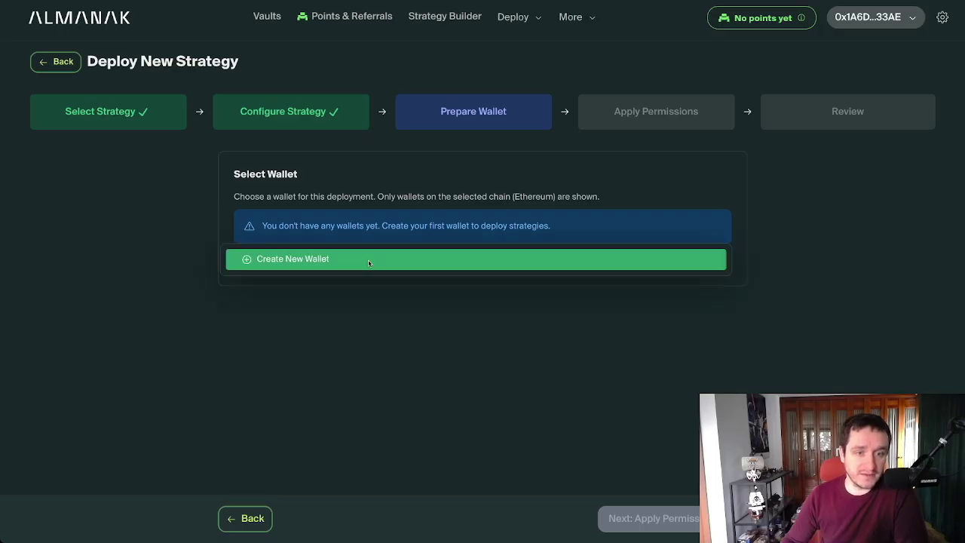
left_click(265, 261)
left_click(304, 178)
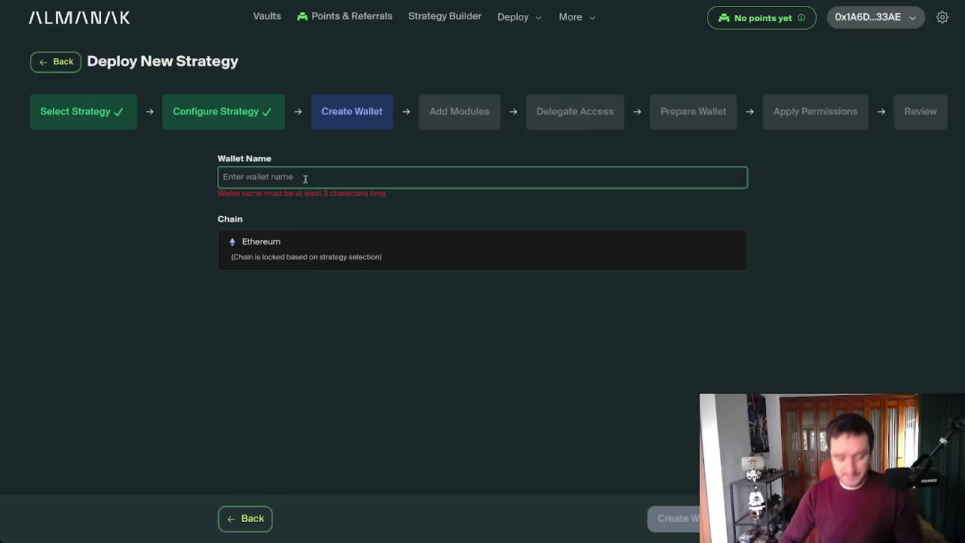
type("pepersi")
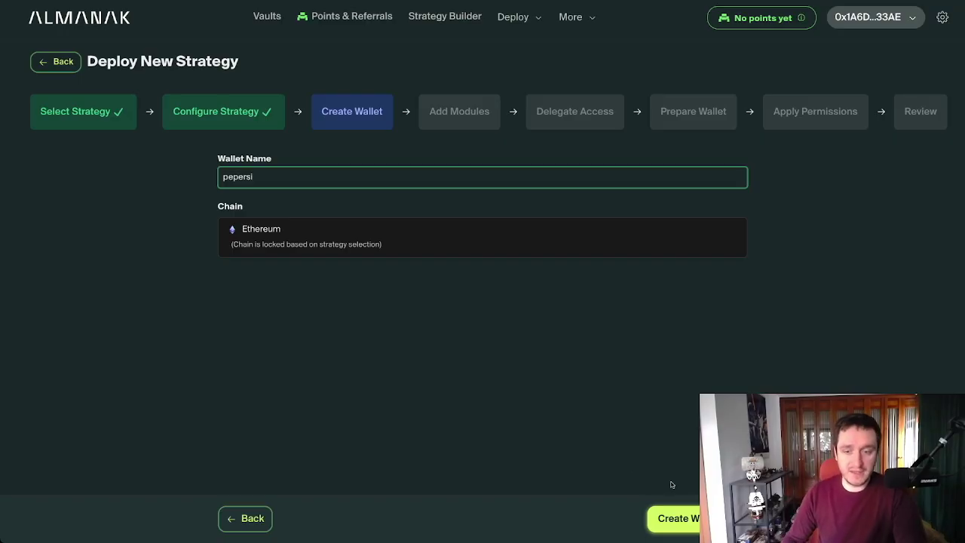
left_click(673, 518)
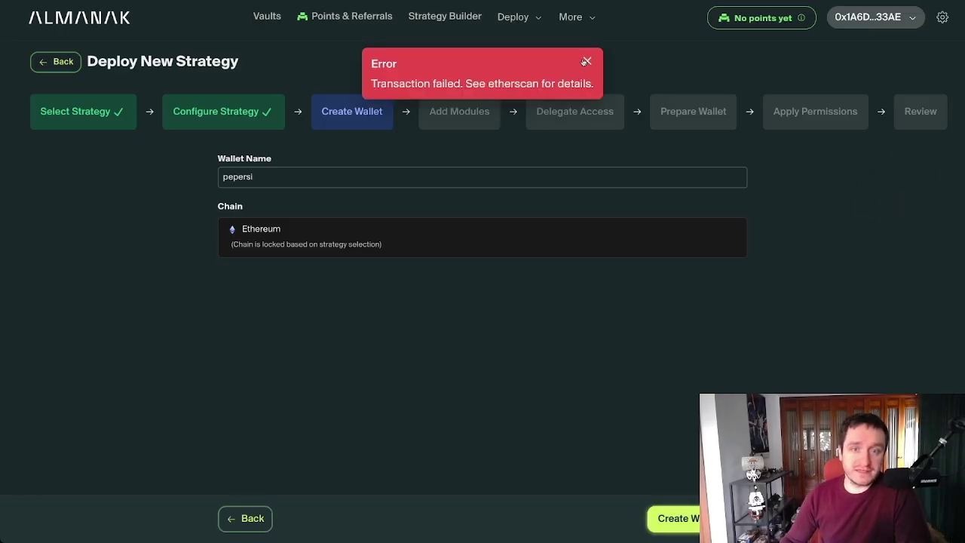
left_click(586, 61)
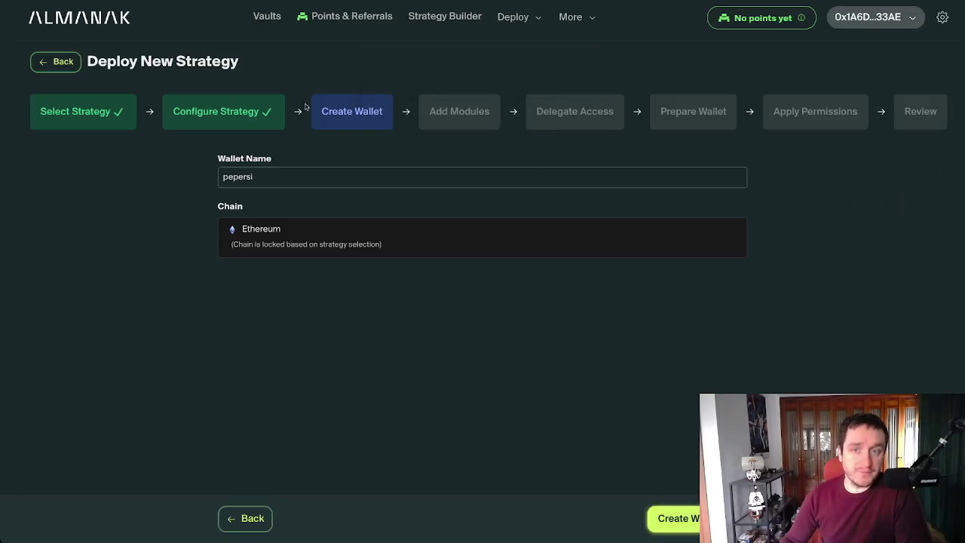
left_click(60, 63)
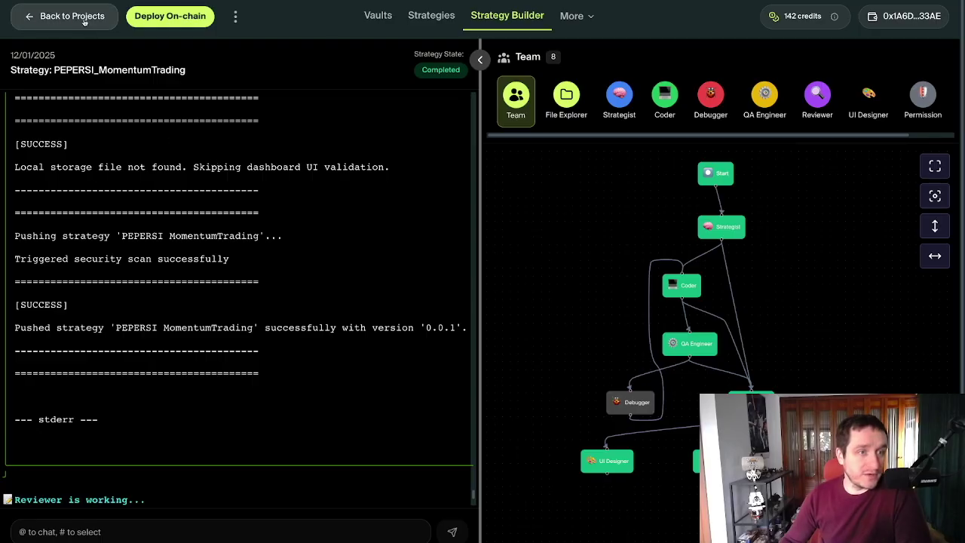
Open the MyAmazingStrat project and send the agent team a 'continue' message
left_click(80, 18)
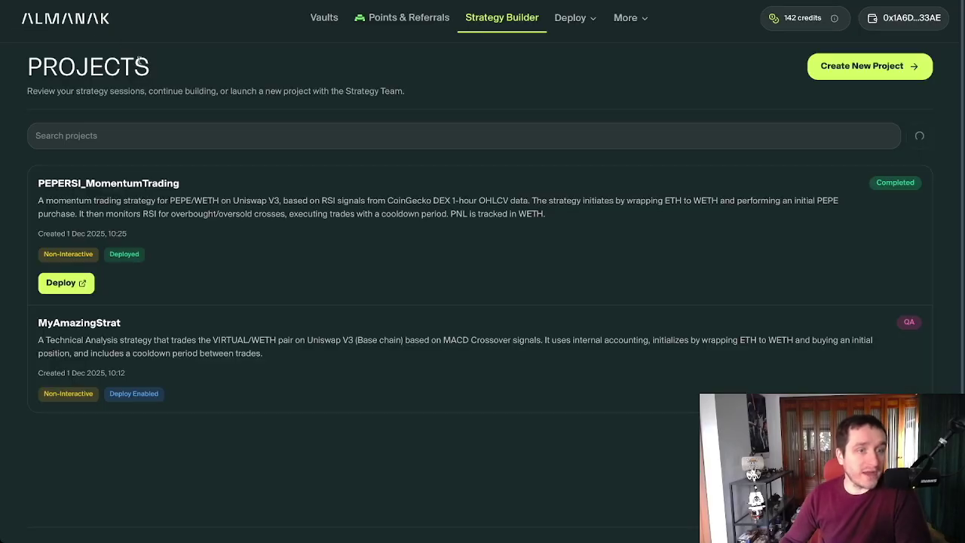
left_click(200, 337)
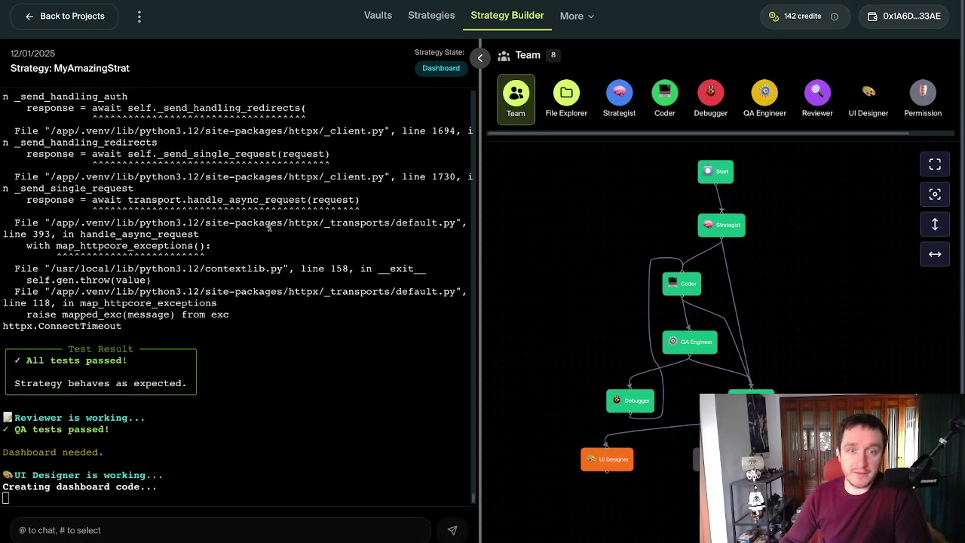
left_click(79, 531)
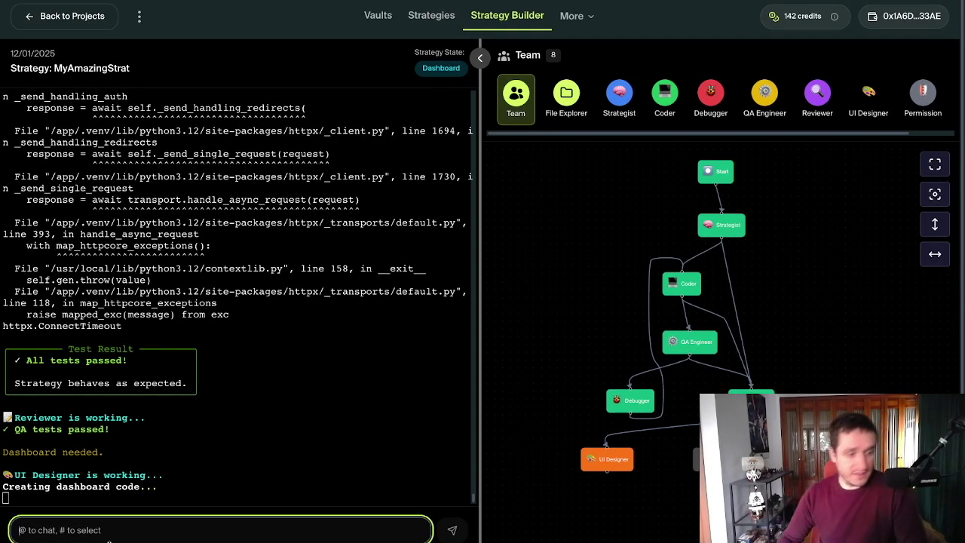
type("cont")
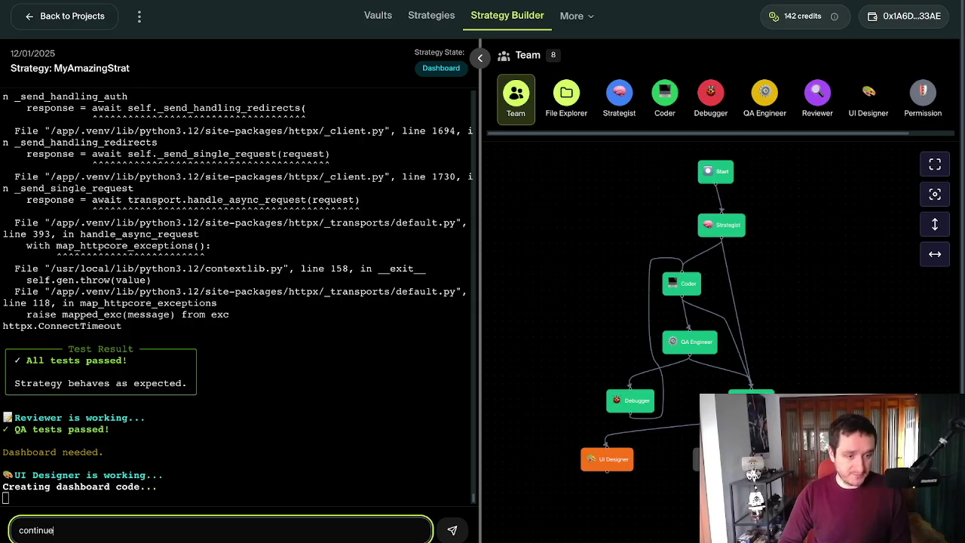
type("inue")
key("Return")
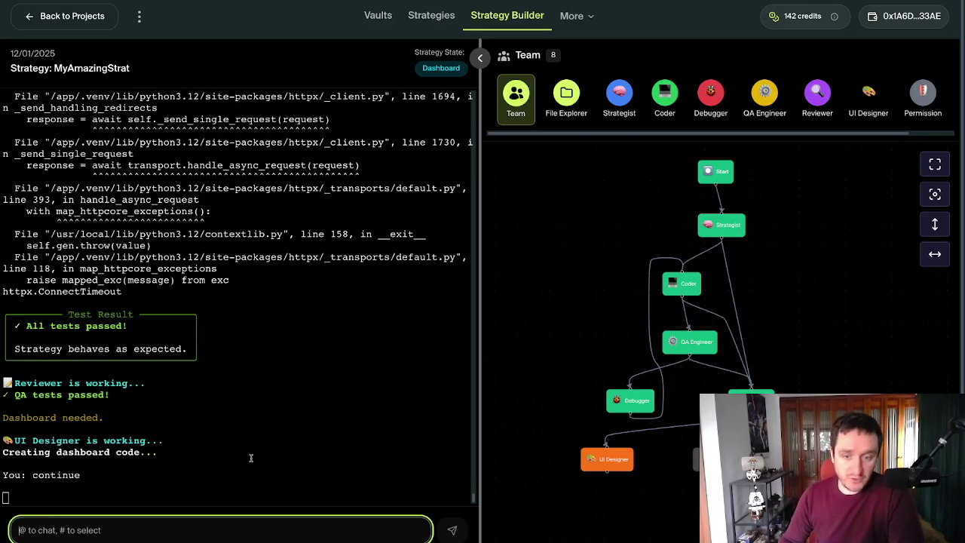
scroll(321, 373, "up", 10)
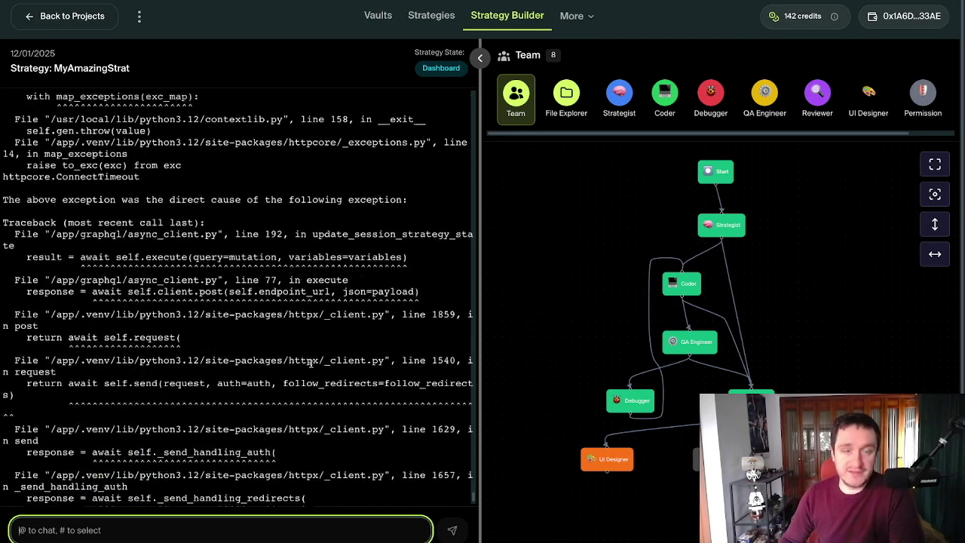
scroll(312, 364, "up", 5)
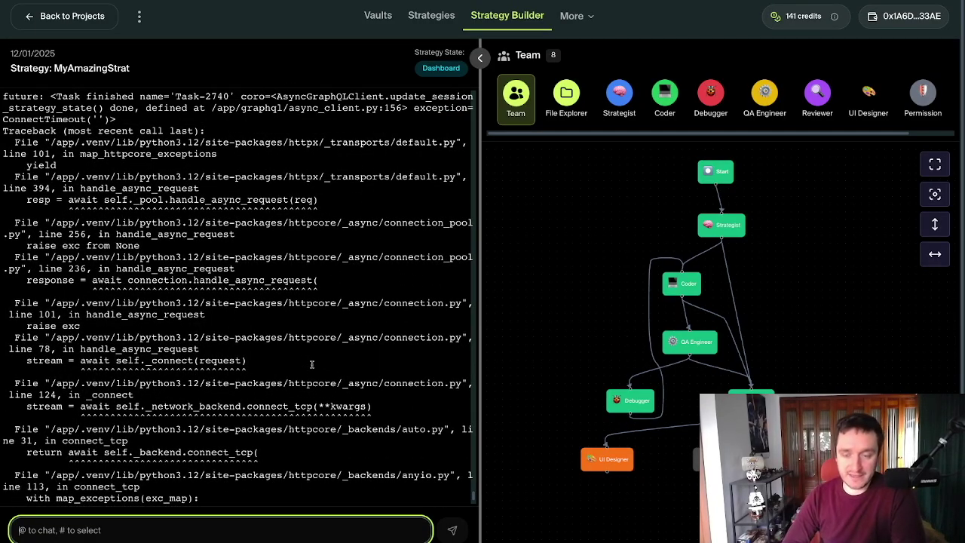
scroll(311, 365, "down", 15)
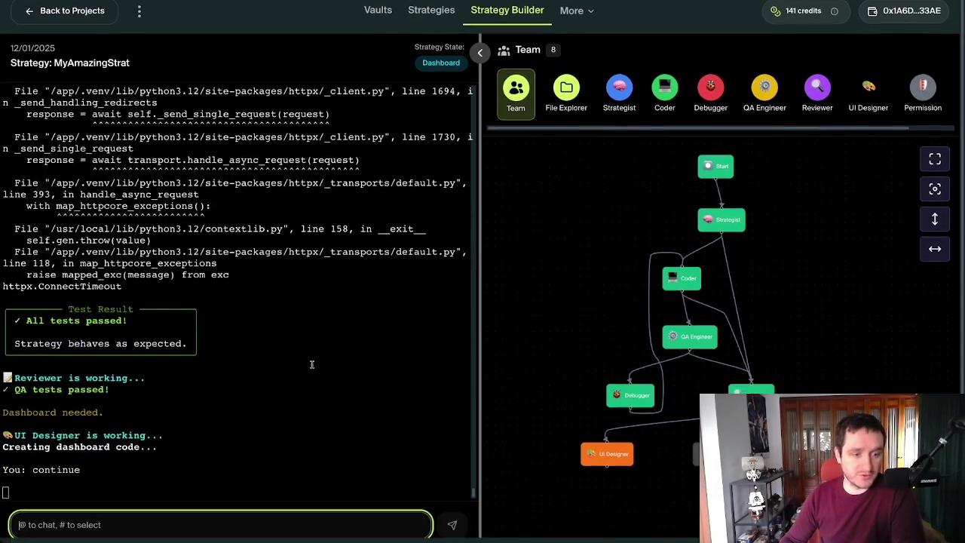
scroll(618, 333, "down", 2)
scroll(196, 307, "up", 15)
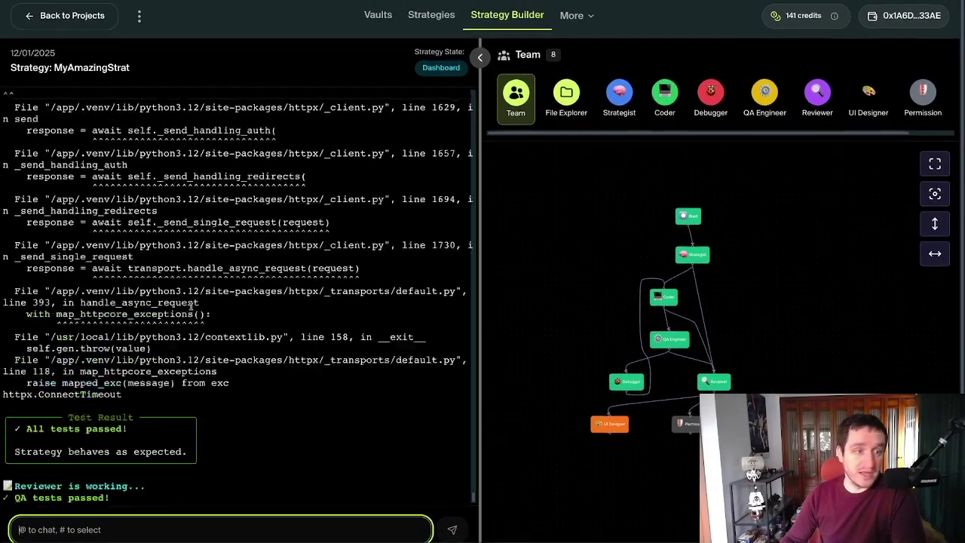
scroll(195, 307, "up", 5)
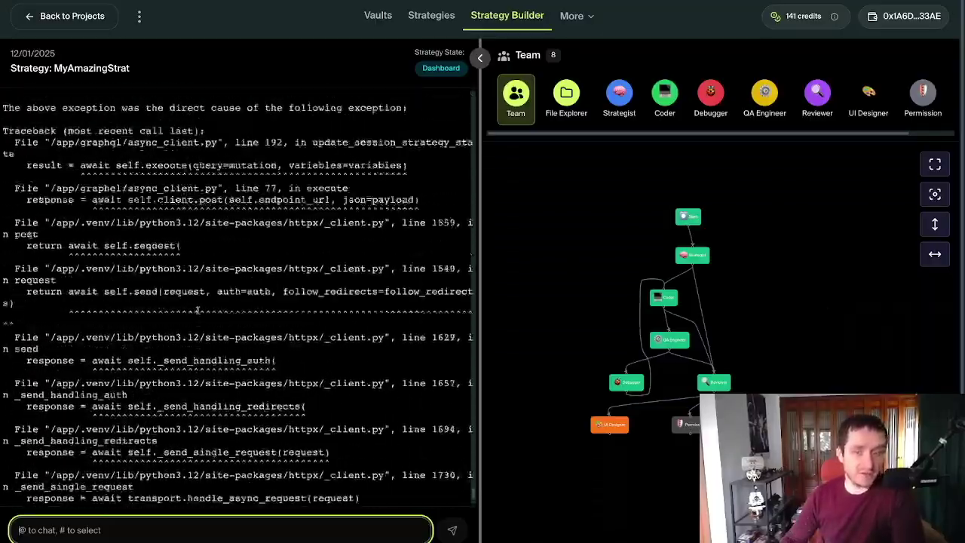
scroll(197, 307, "down", 10)
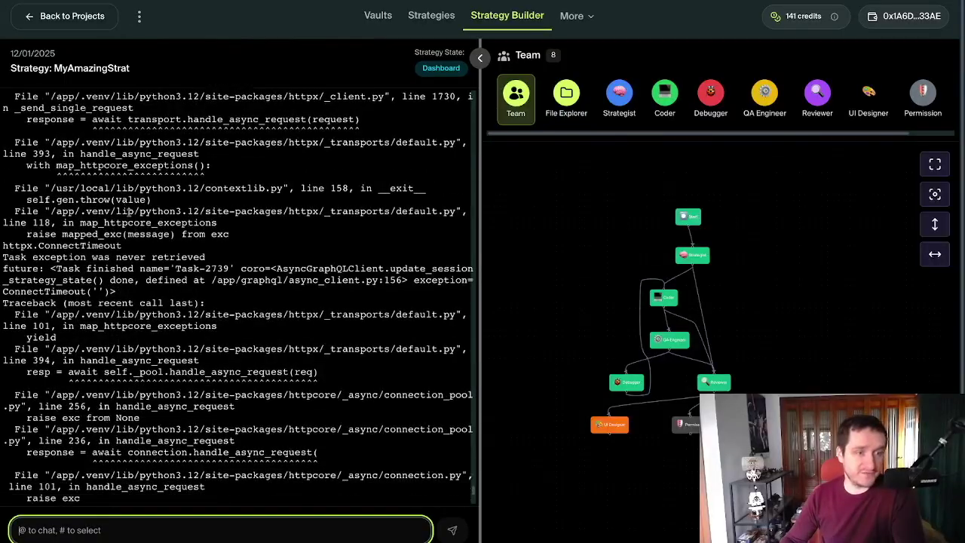
left_click_drag(156, 325, 89, 199)
scroll(83, 164, "up", 3)
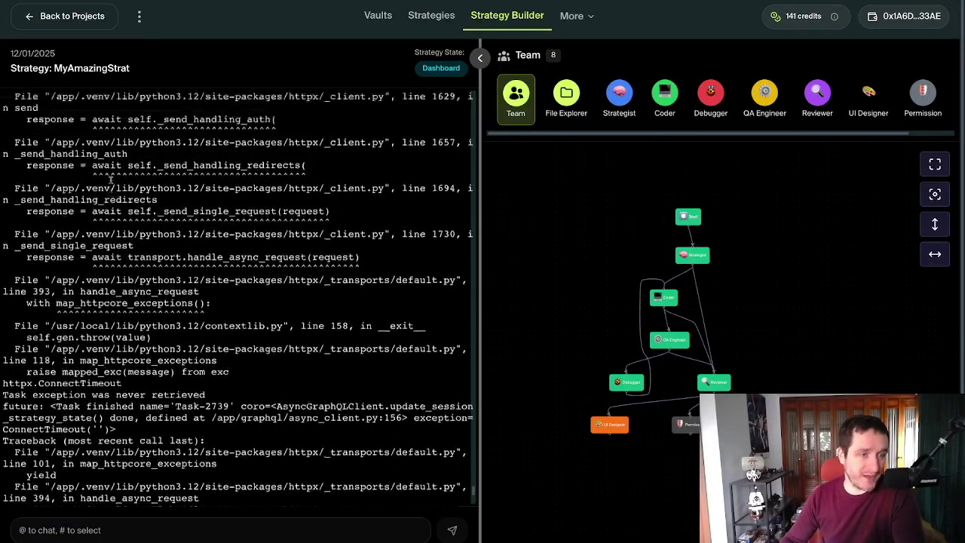
scroll(98, 172, "down", 9)
scroll(111, 180, "up", 4)
scroll(112, 179, "up", 10)
mouse_move(617, 384)
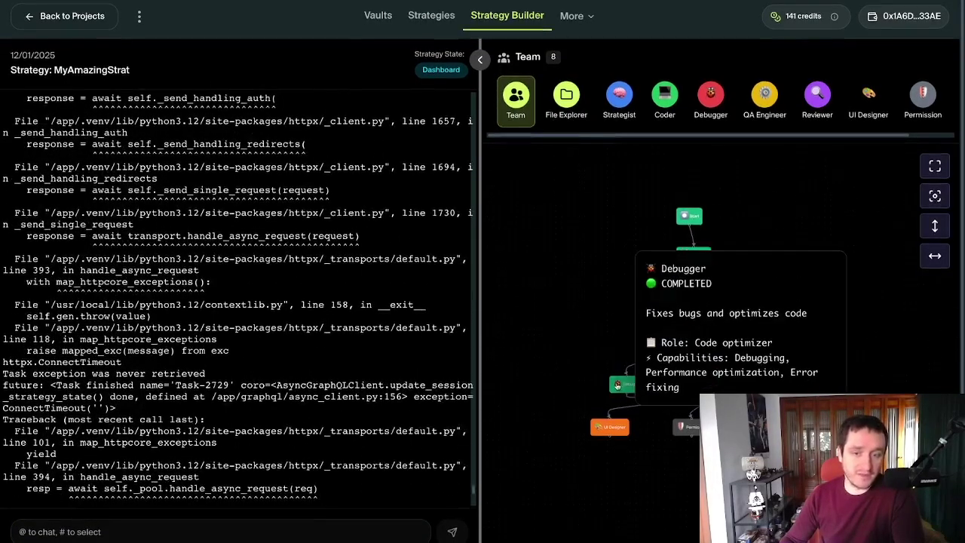
scroll(174, 257, "up", 10)
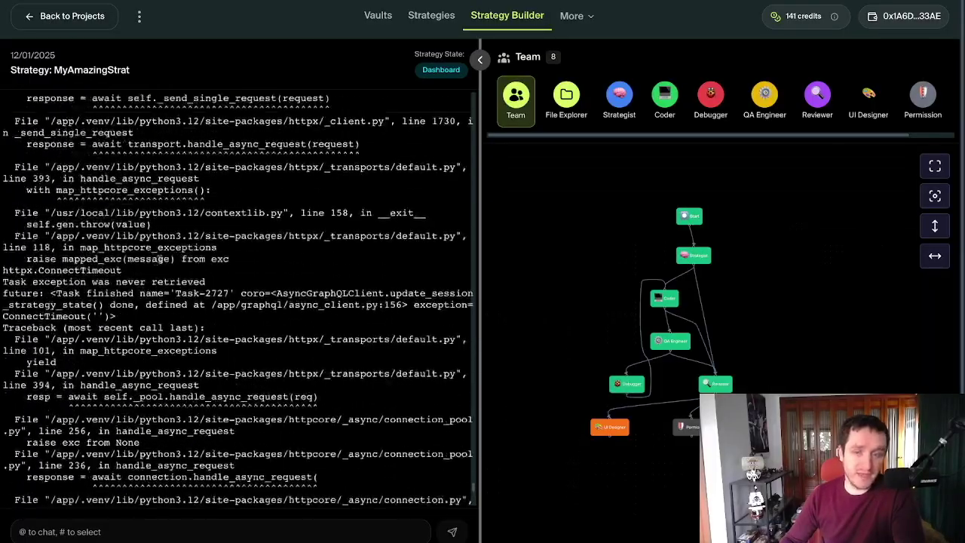
scroll(173, 257, "up", 15)
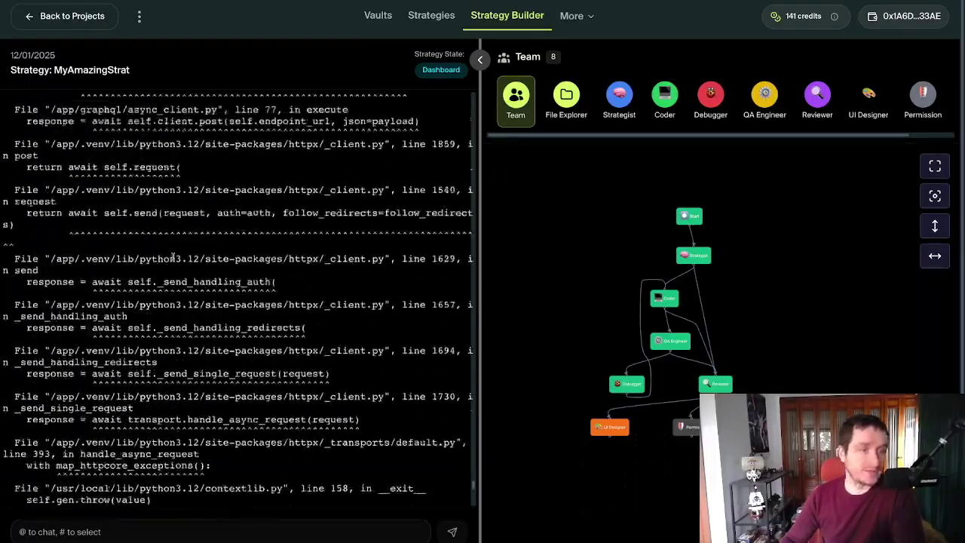
scroll(173, 258, "up", 15)
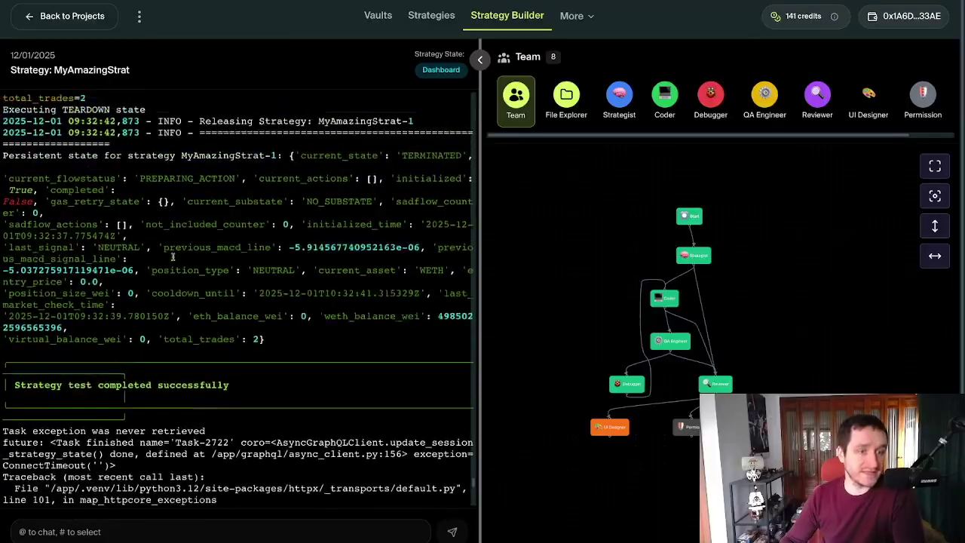
scroll(172, 258, "up", 8)
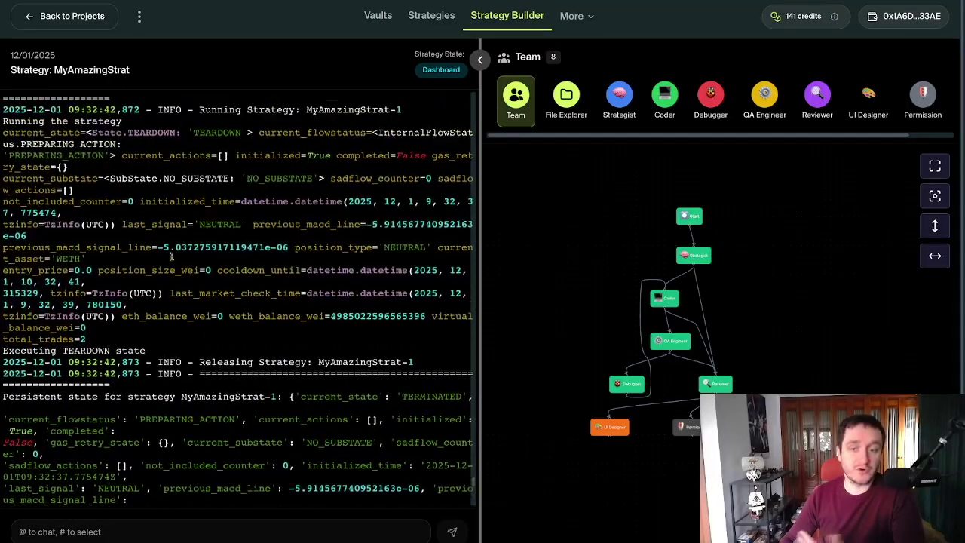
left_click(620, 96)
left_click(556, 108)
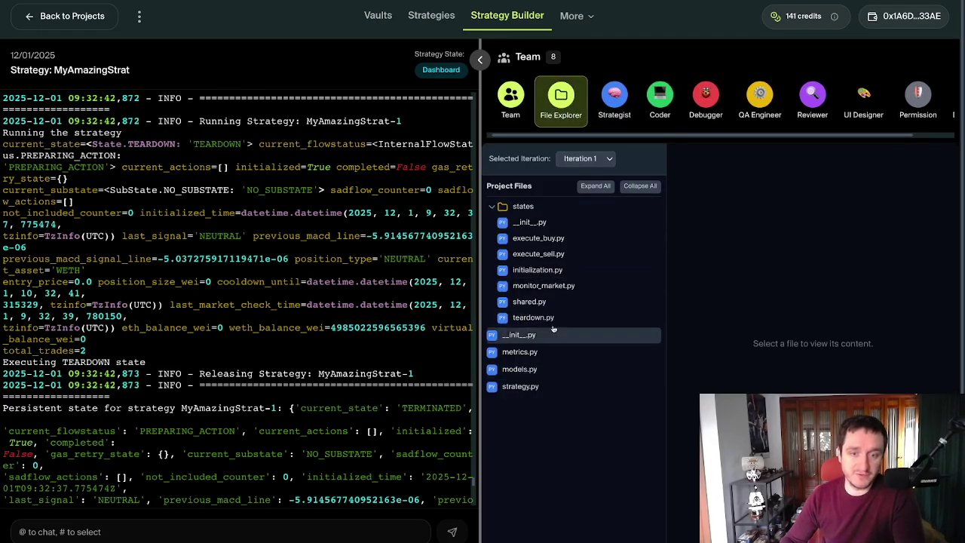
left_click(551, 286)
left_click(545, 273)
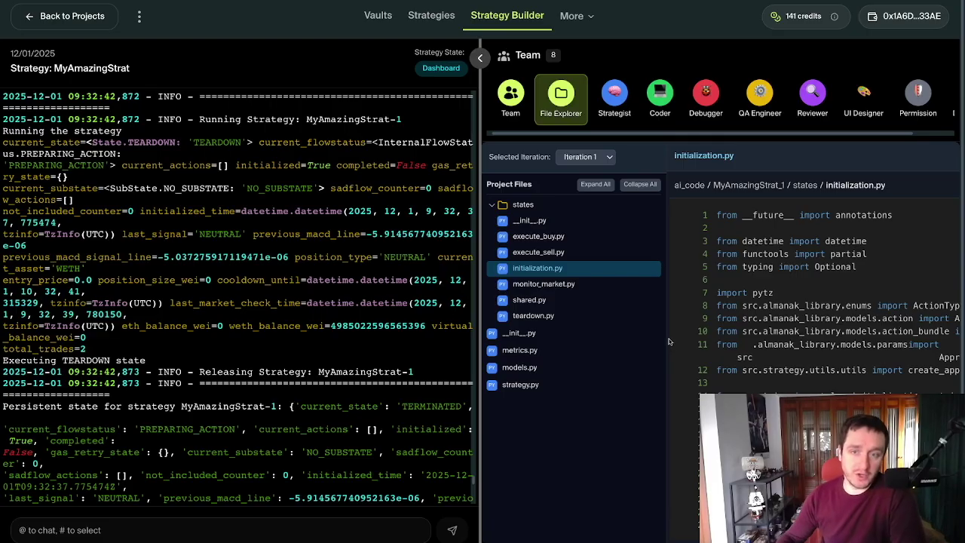
left_click(614, 90)
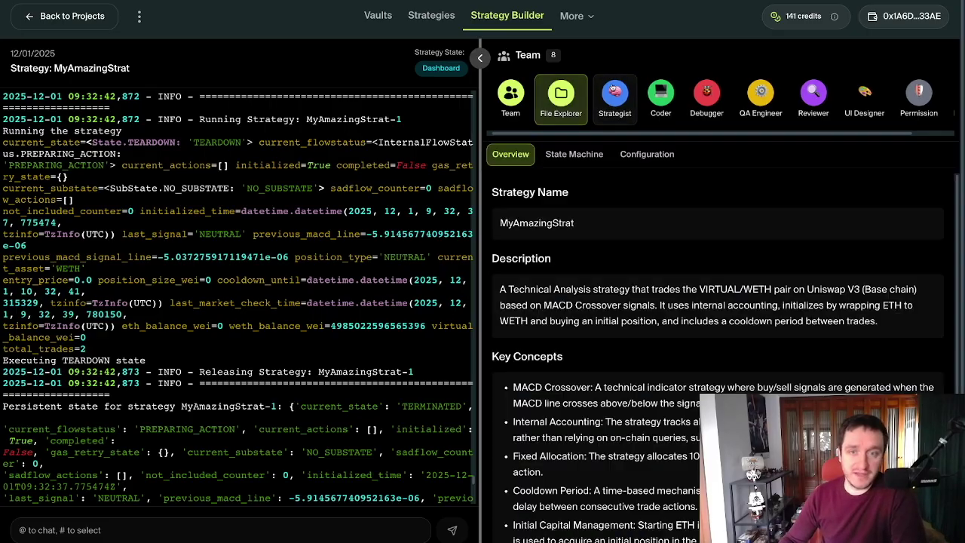
left_click(654, 91)
left_click(709, 91)
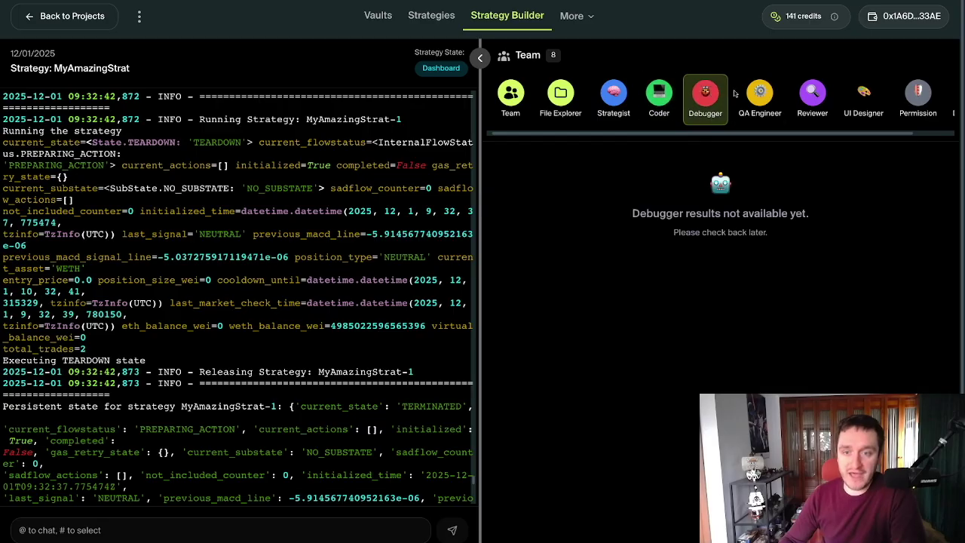
left_click(755, 96)
left_click(804, 96)
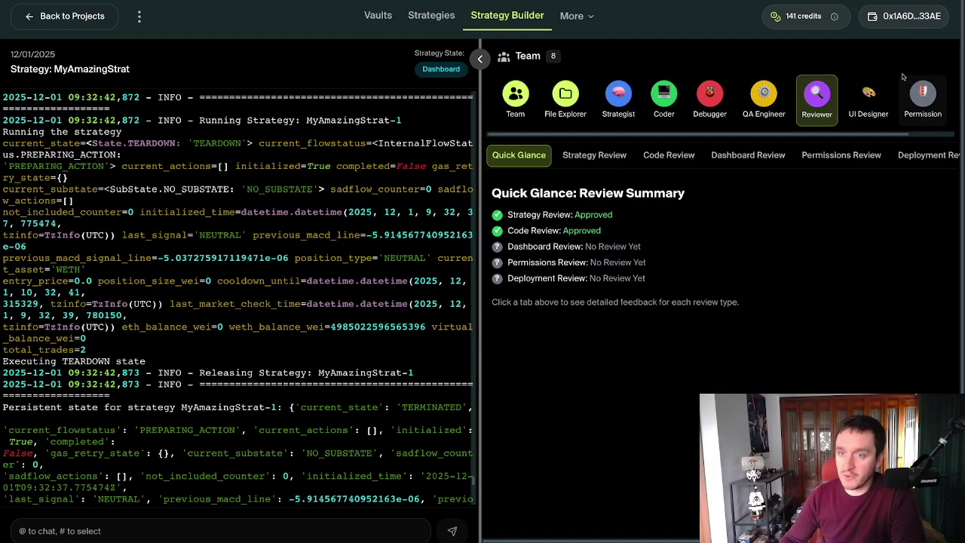
left_click(868, 95)
left_click(922, 96)
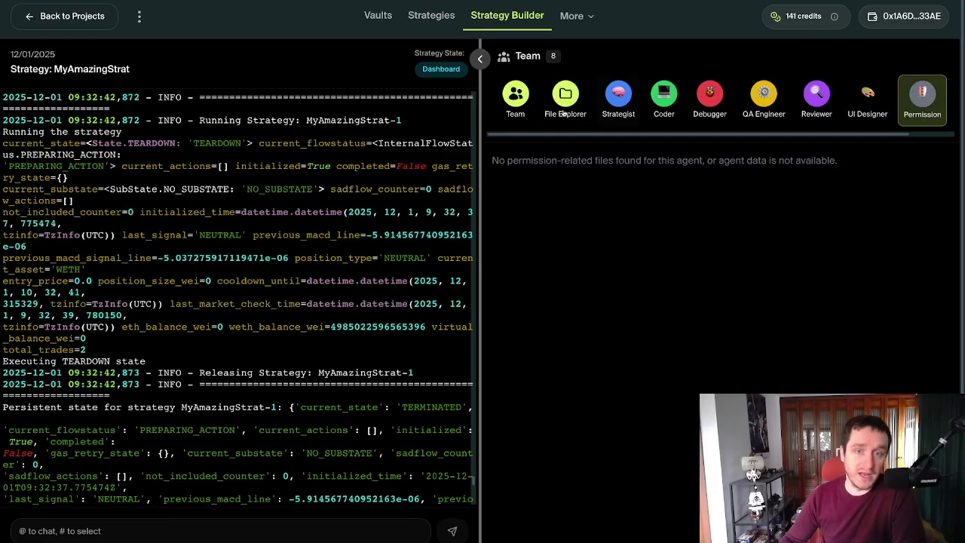
left_click(516, 96)
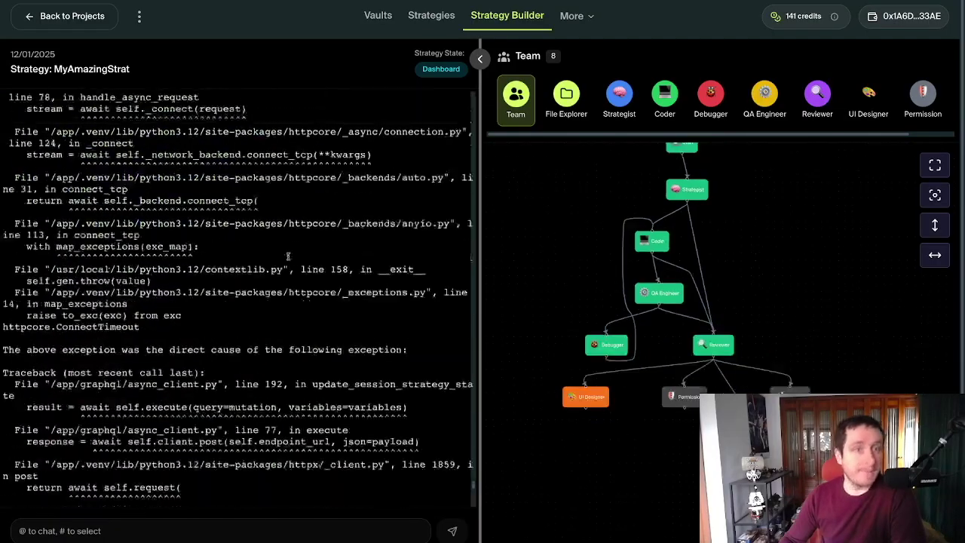
Leave the MyAmazingStrat session and return to the Projects list
left_click(111, 18)
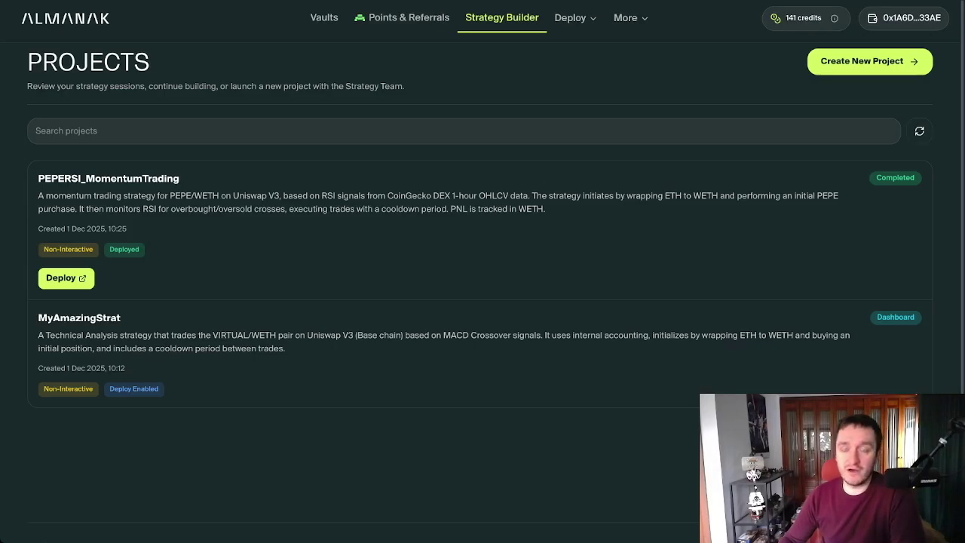